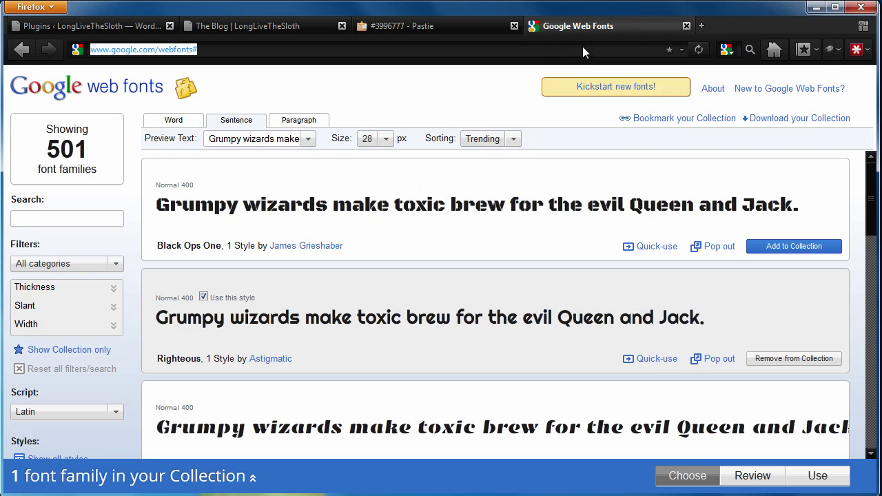
left_click(131, 49)
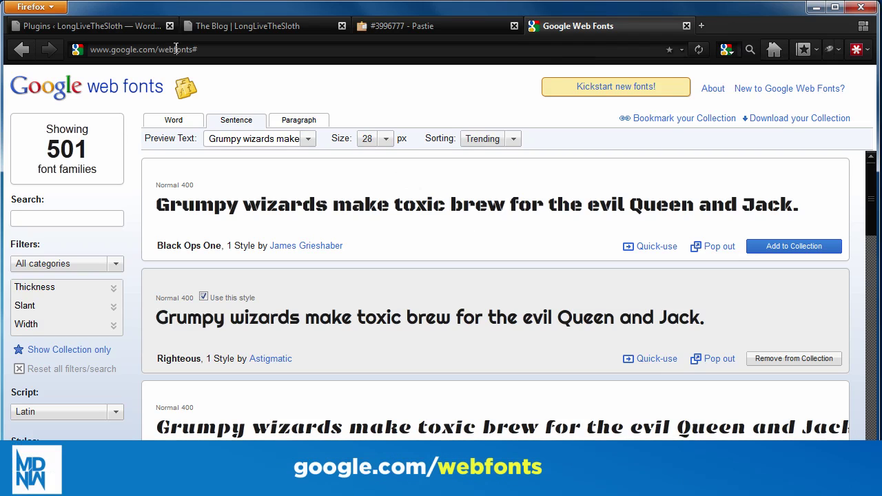
left_click(99, 150)
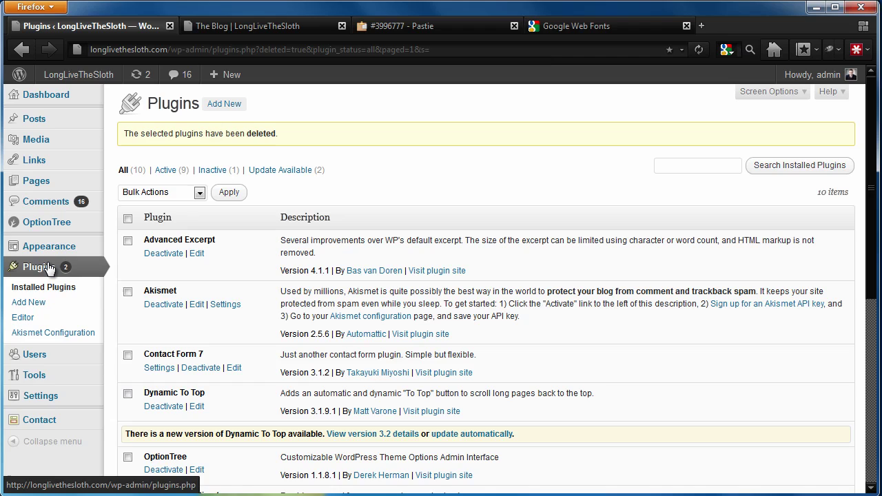
Search the WordPress plugin directory for "WP Google Fonts"
left_click(222, 108)
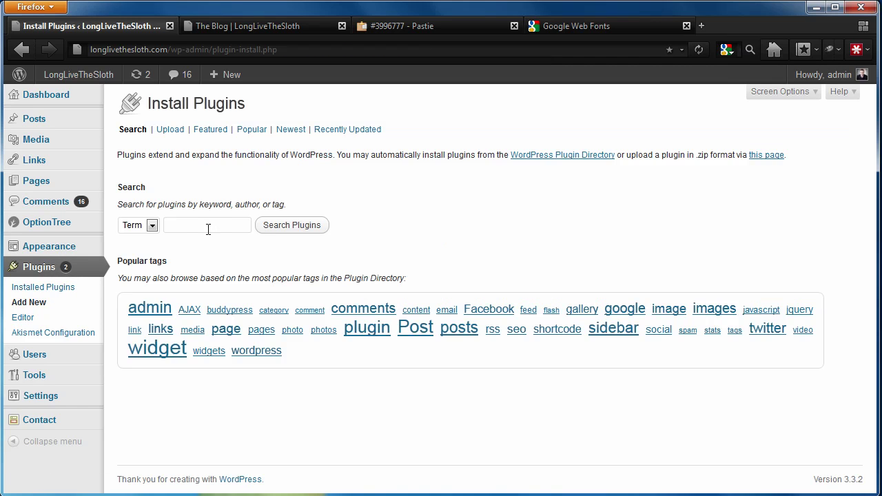
left_click(208, 227)
type("WP Google Fonts")
key("BackSpace")
key("BackSpace")
key("BackSpace")
key("BackSpace")
key("BackSpace")
type("n")
key("BackSpace")
type("Fonts")
key("Return")
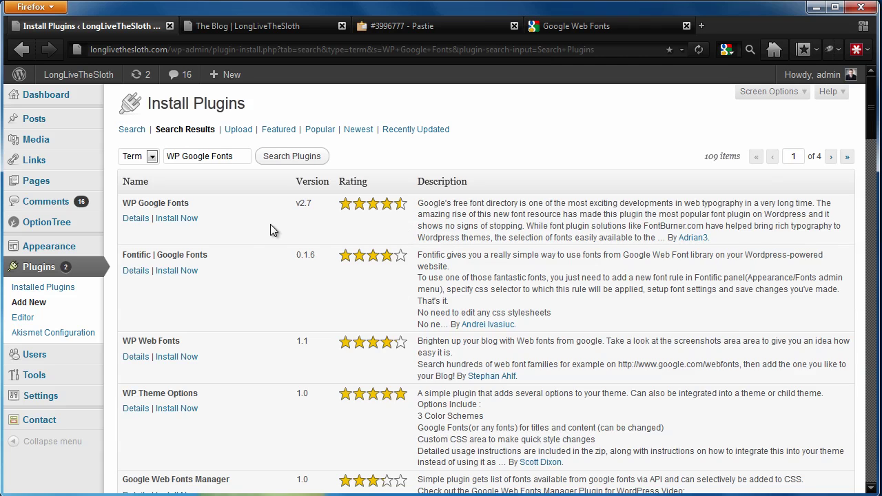
Install the WP Google Fonts plugin and activate it
left_click(166, 218)
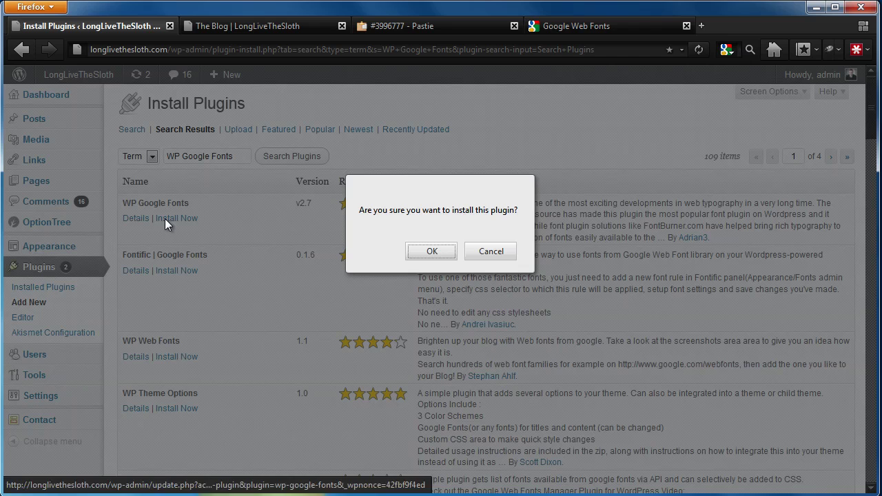
left_click(431, 249)
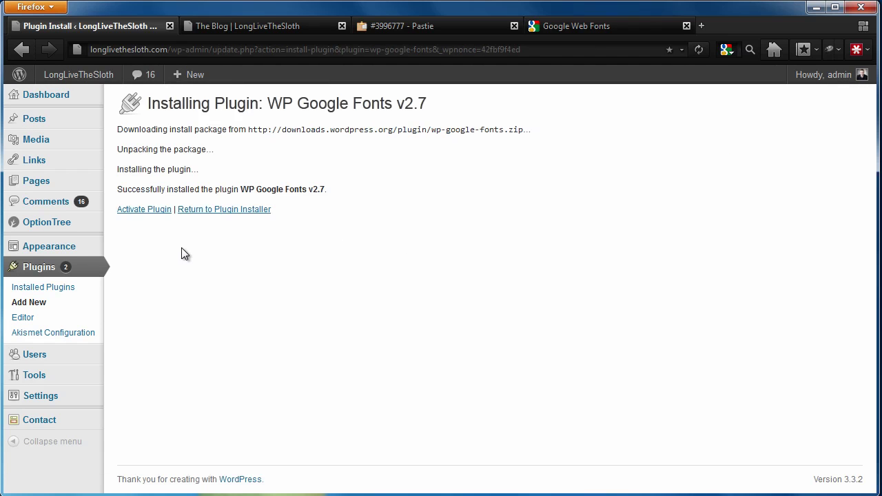
left_click(150, 208)
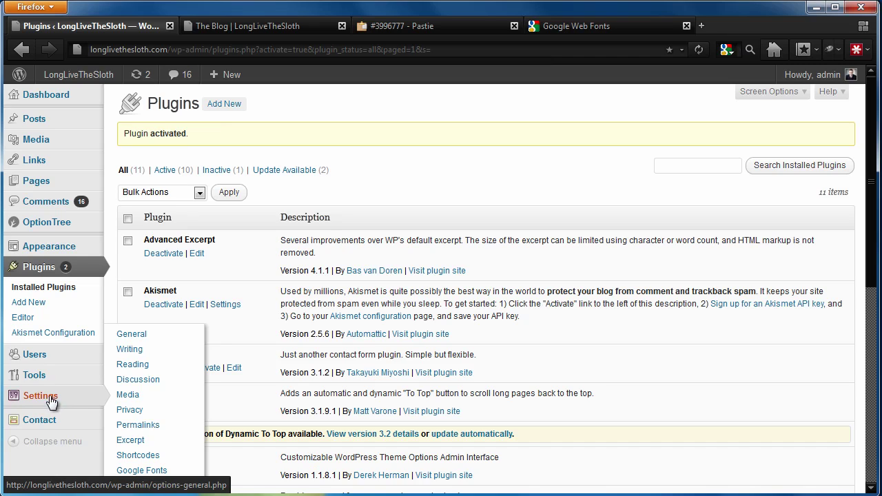
Open the Google Fonts plugin settings and look through the option sections down to Font 6
left_click(153, 473)
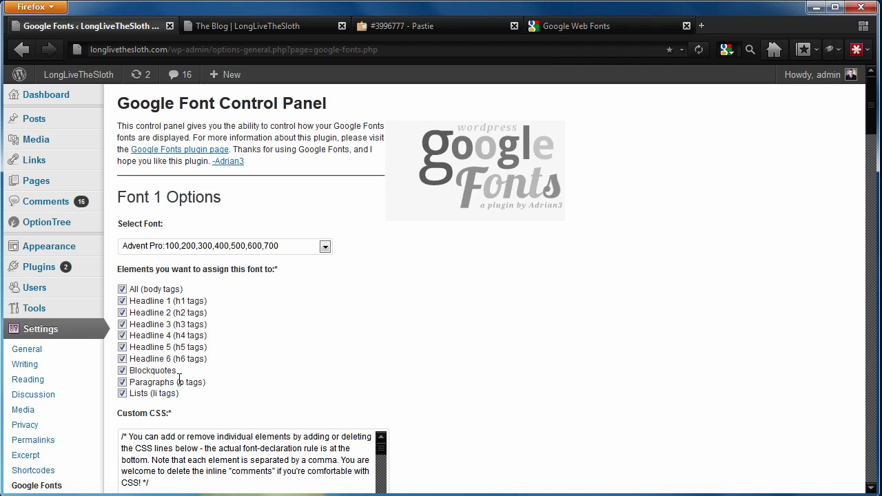
left_click_drag(871, 110, 870, 420)
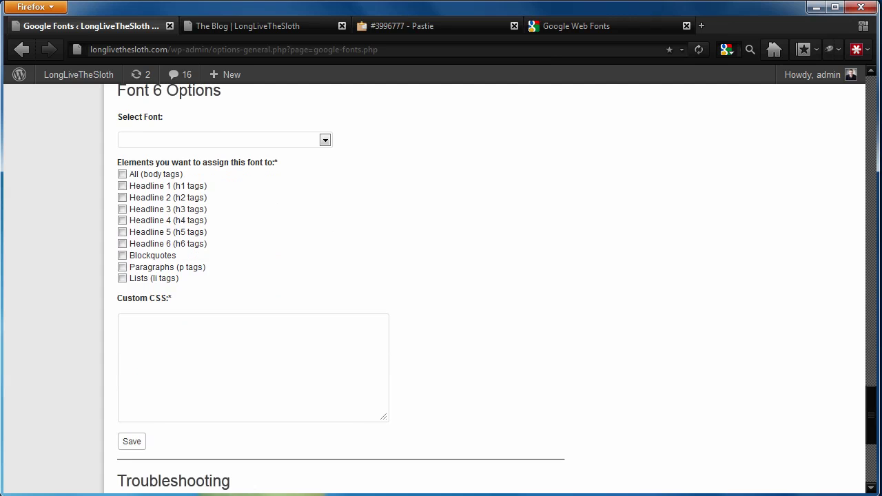
Examine the body and sidebar text on the blog page and return to the Font 1 options in the Google Fonts settings
left_click(251, 31)
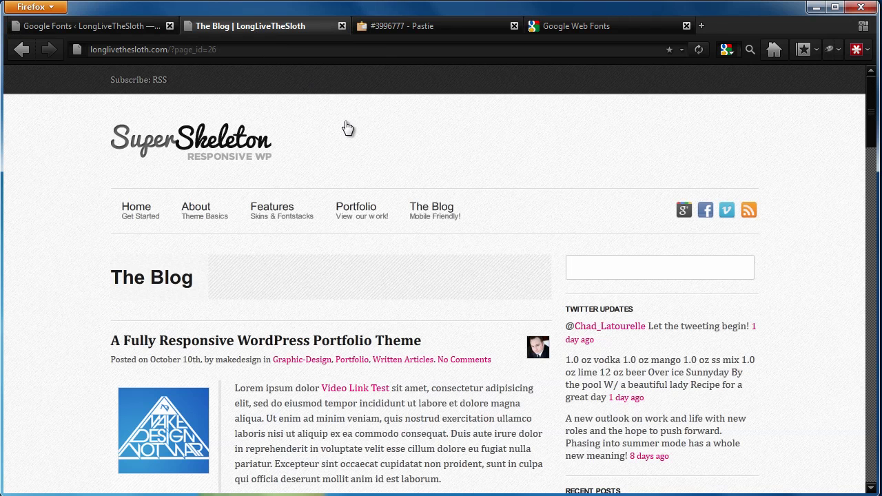
mouse_move(364, 215)
left_click_drag(324, 418, 364, 463)
left_click(355, 449)
left_click_drag(665, 368, 677, 385)
left_click(679, 387)
left_click(143, 31)
scroll(467, 184, "up", 4)
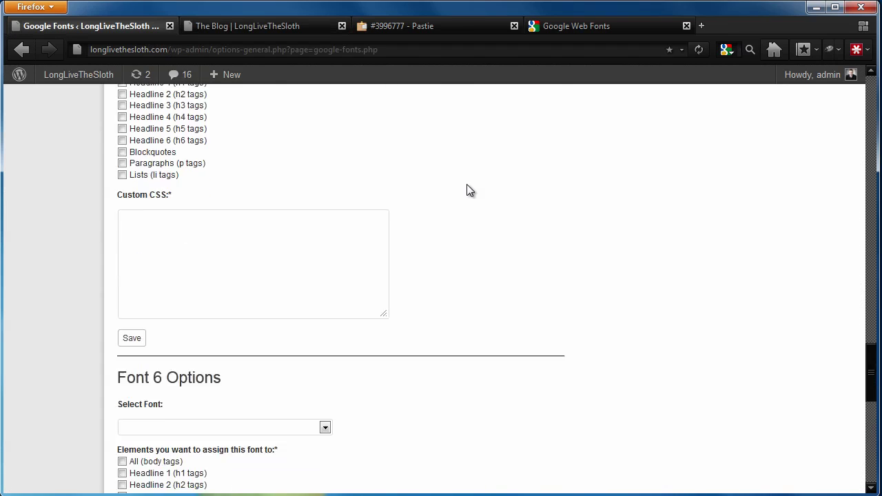
scroll(466, 183, "up", 20)
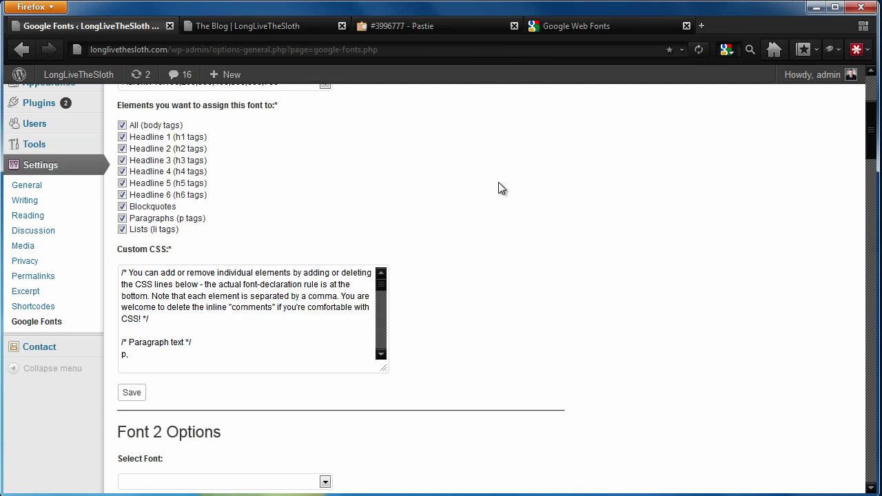
scroll(499, 187, "up", 3)
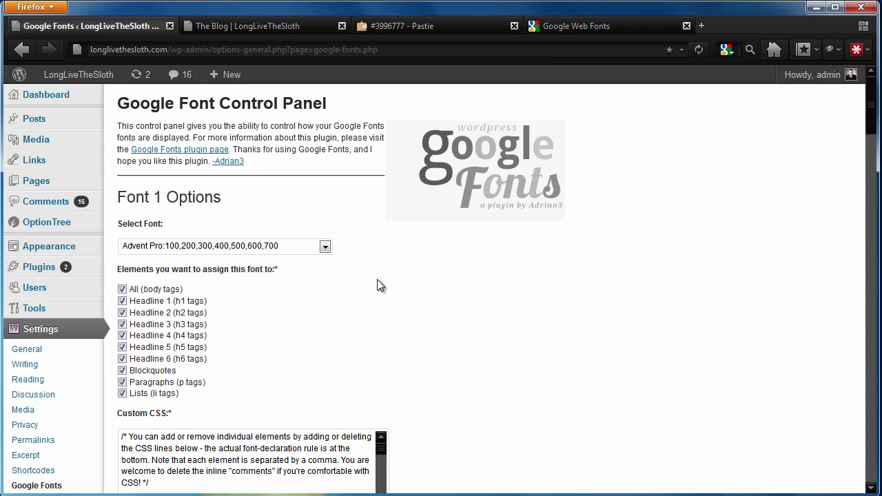
Browse the fonts available for Font 1 without choosing one
left_click(224, 247)
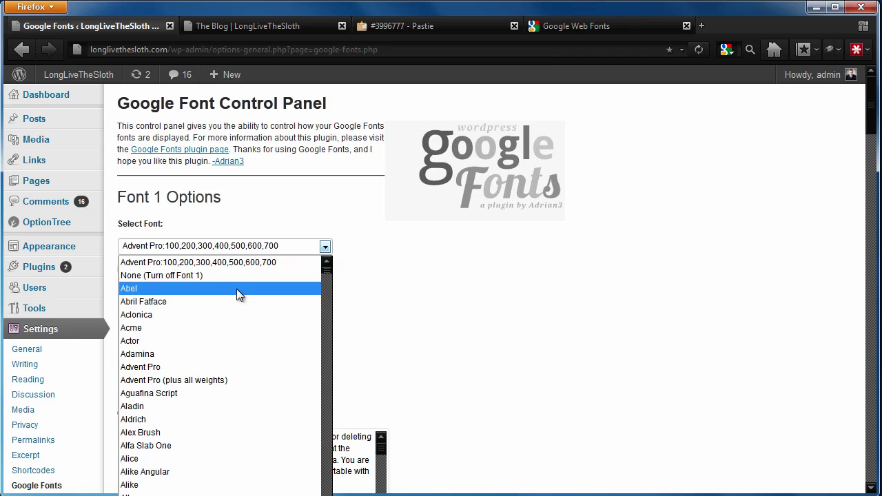
scroll(235, 358, "down", 10)
scroll(234, 363, "down", 20)
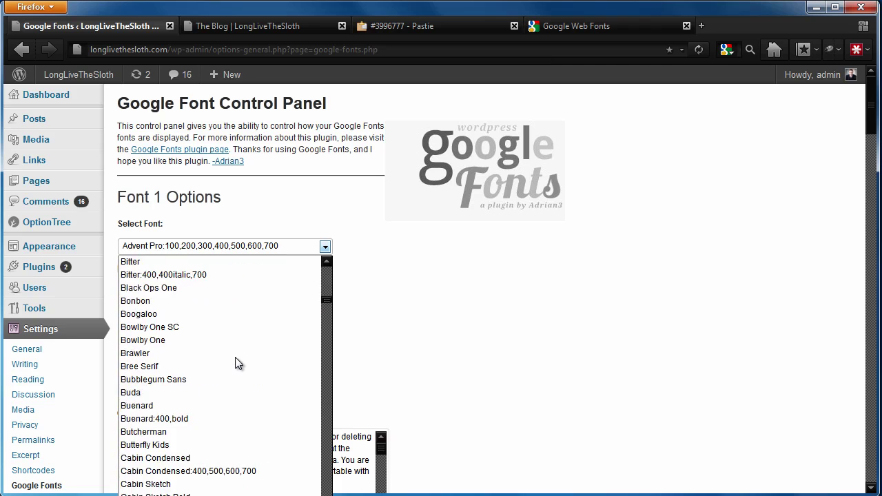
scroll(235, 363, "down", 8)
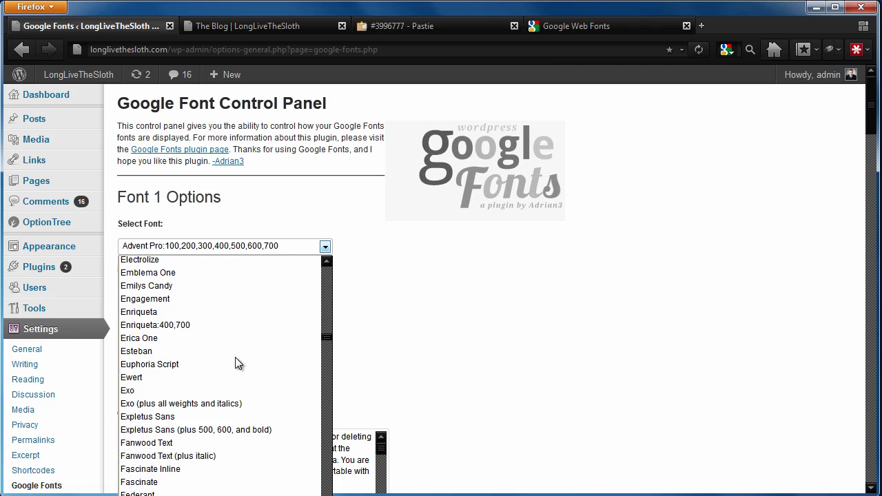
scroll(248, 368, "down", 3)
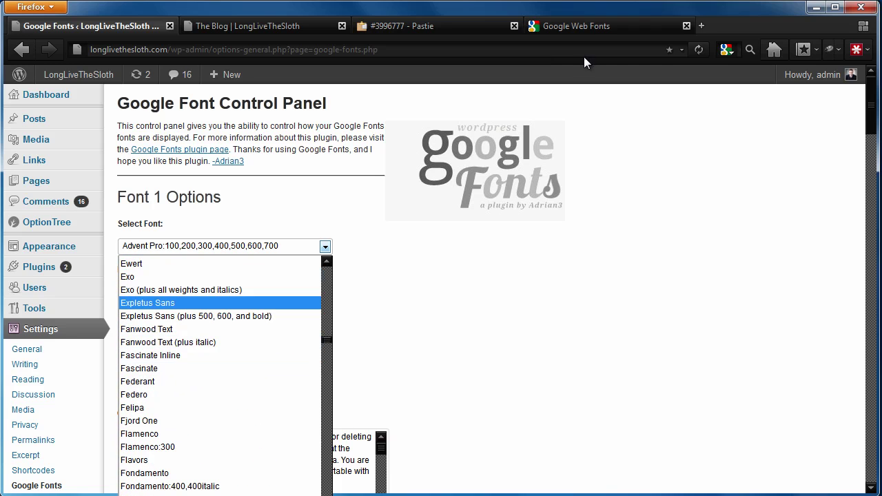
left_click(425, 243)
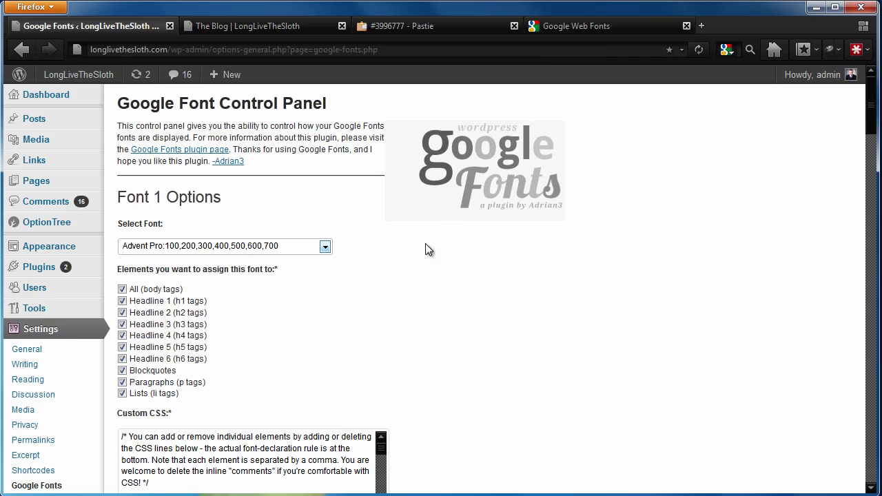
Browse the font previews on the Google Web Fonts site
left_click(614, 28)
scroll(343, 263, "down", 1)
scroll(338, 290, "down", 2)
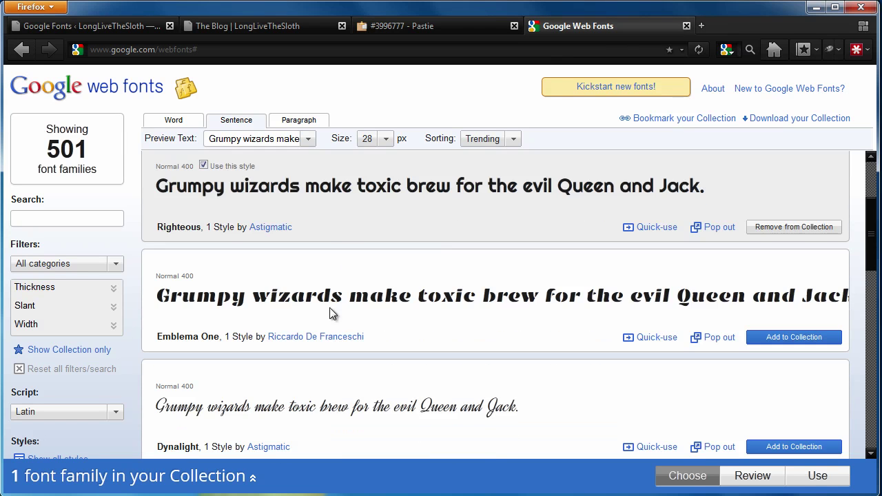
scroll(434, 398, "down", 4)
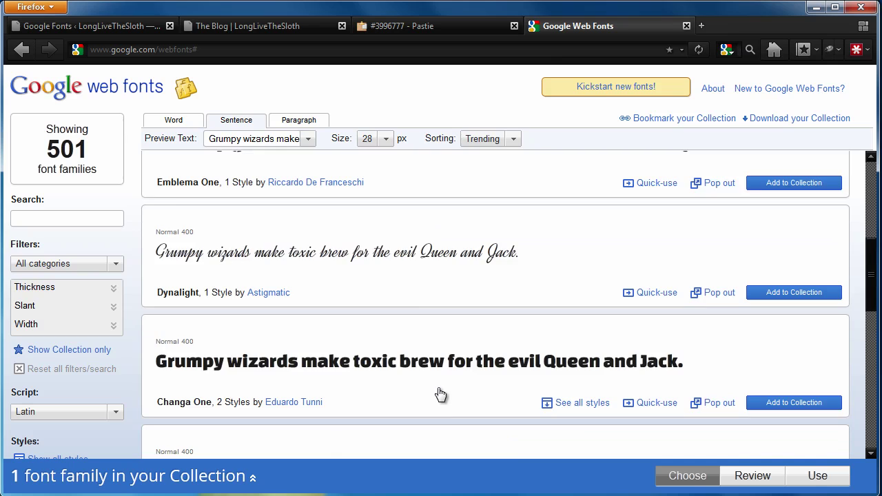
scroll(436, 395, "down", 7)
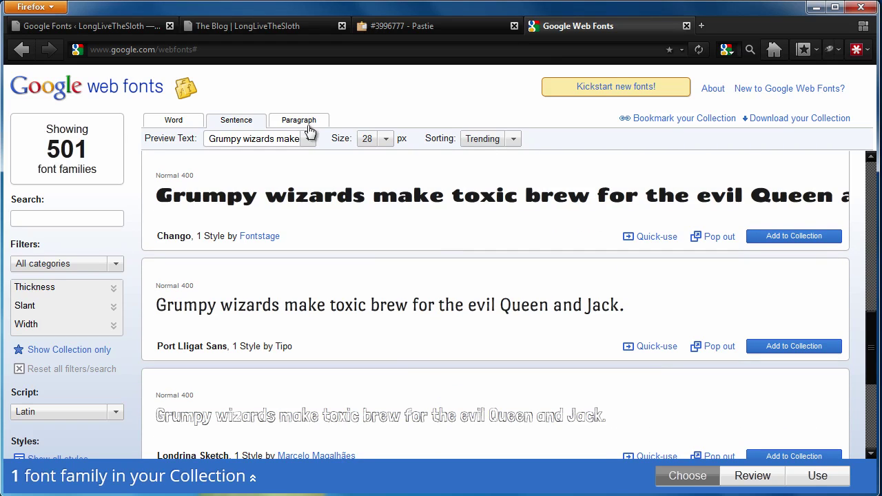
Return to the Google Fonts settings and select Advent Pro:100,200,300,400,500,600,700 for Font 1
left_click(87, 25)
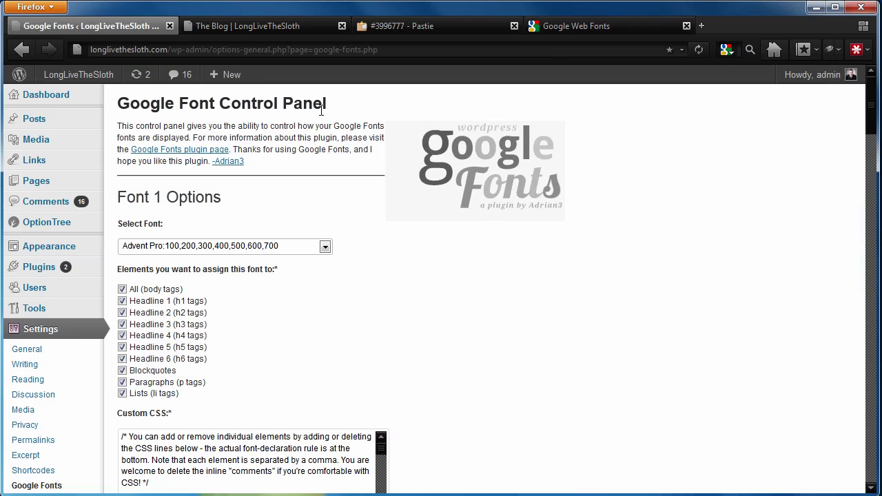
left_click(287, 250)
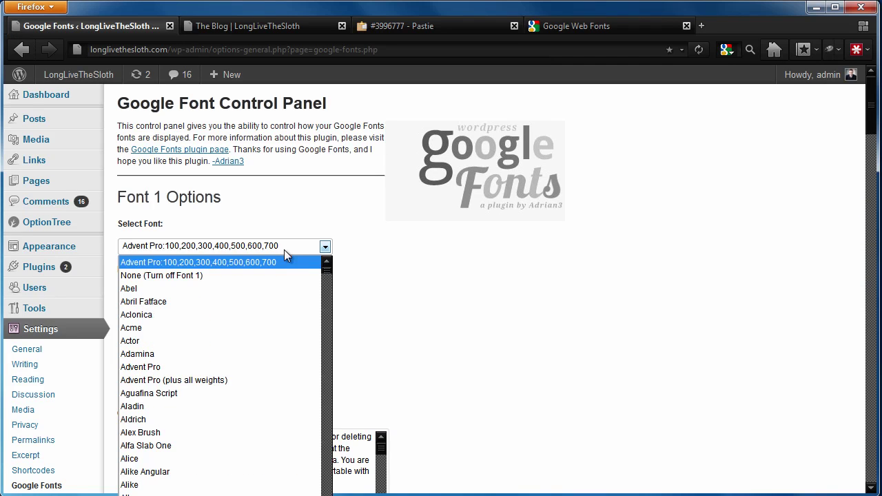
left_click(191, 263)
Review the elements that Font 1 is assigned to, from body tags and Headline 1 down to lists
scroll(367, 321, "down", 1)
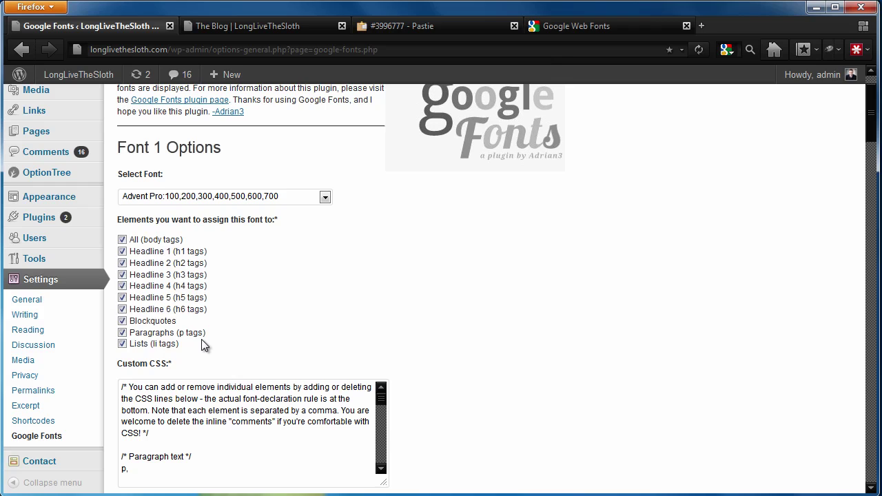
left_click_drag(201, 340, 128, 237)
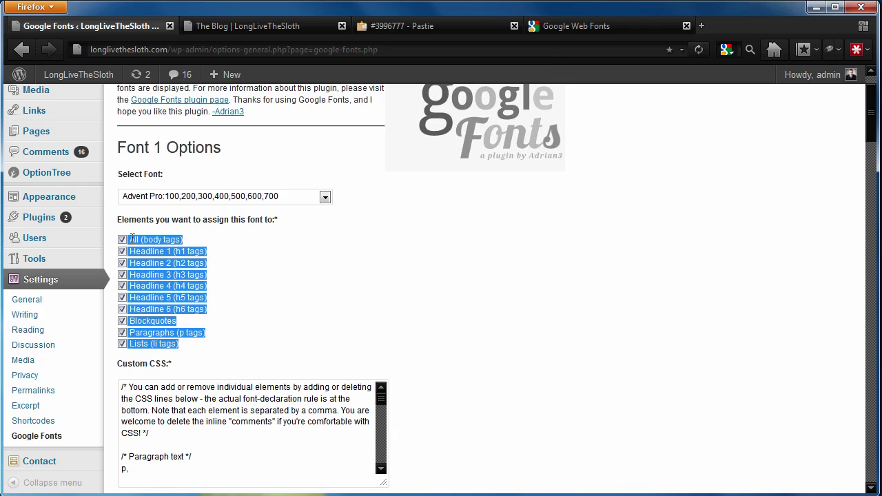
left_click(205, 263)
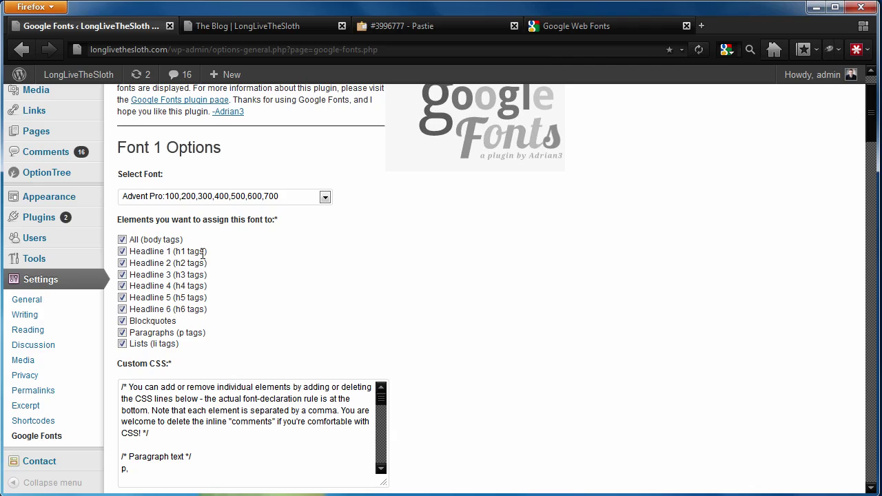
left_click_drag(154, 251, 178, 251)
left_click(178, 252)
left_click_drag(195, 252, 160, 253)
left_click(243, 262)
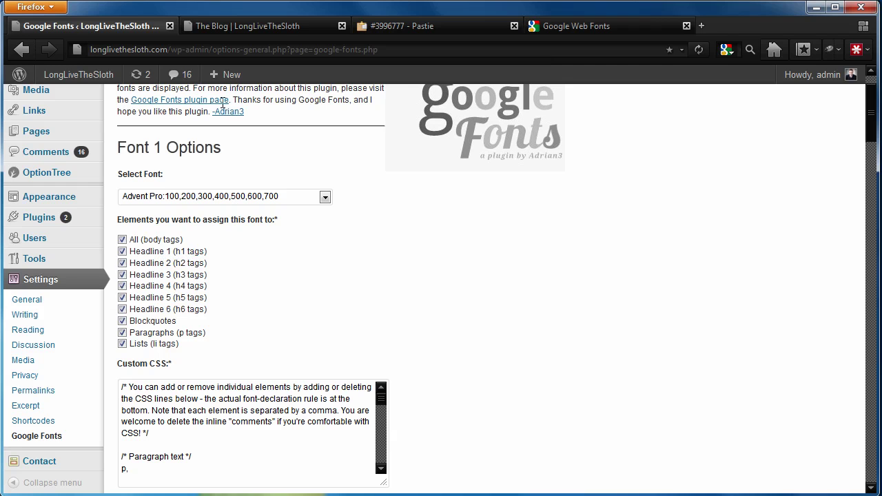
Check the post's paragraph text on the blog page and go back to the Google Fonts settings
left_click(281, 32)
mouse_move(373, 223)
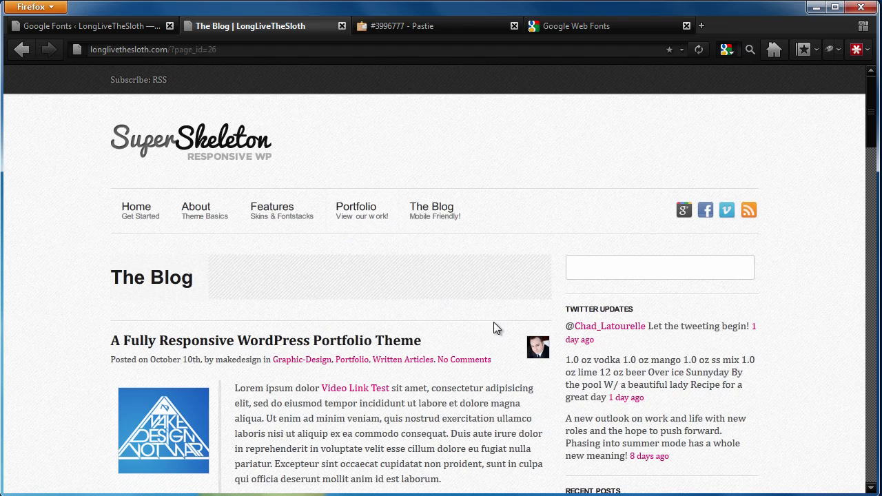
left_click_drag(432, 388, 481, 464)
left_click(480, 463)
left_click(110, 27)
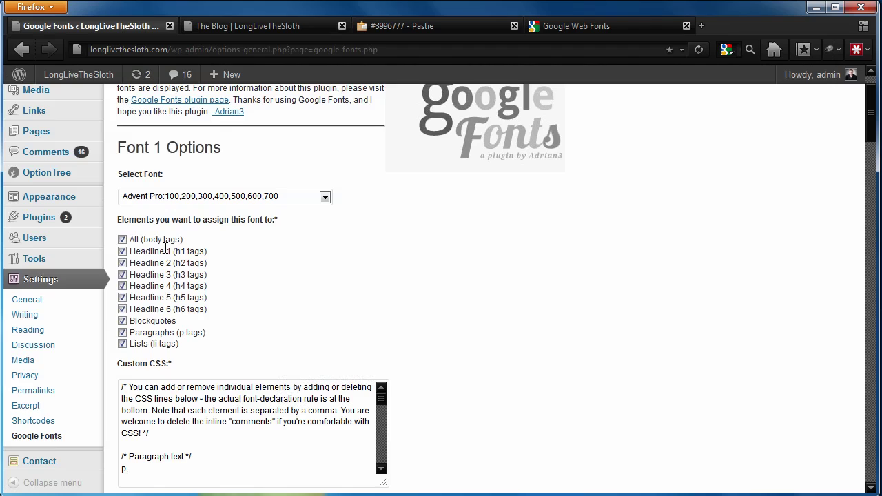
Examine the comments and selectors in the Custom CSS of Font 1
scroll(264, 290, "down", 3)
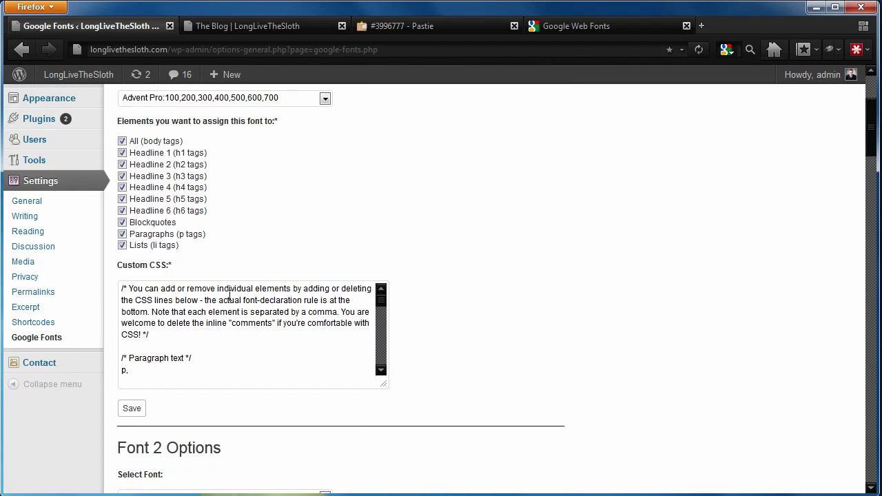
left_click(211, 312)
left_click_drag(158, 300, 185, 340)
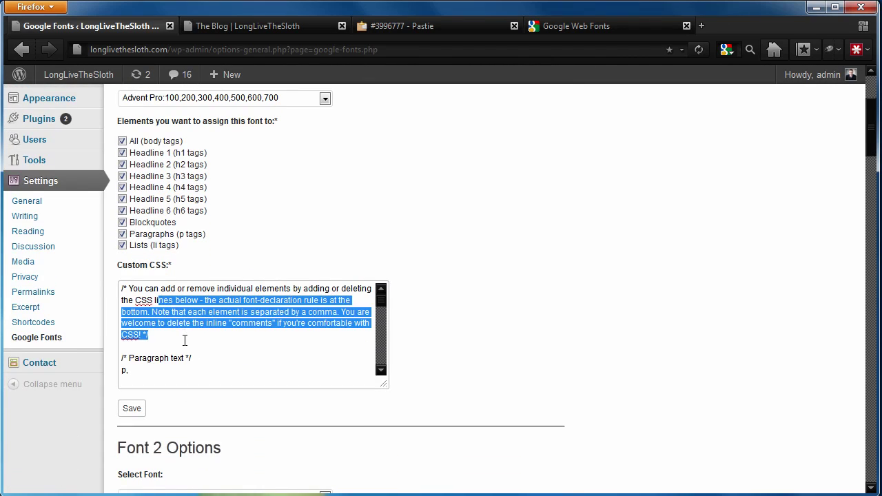
left_click(185, 339)
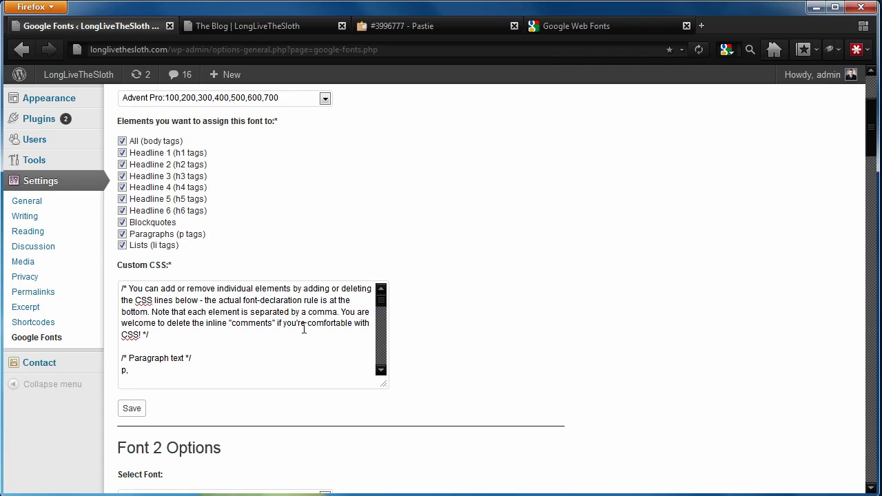
left_click_drag(120, 286, 138, 372)
left_click(272, 377)
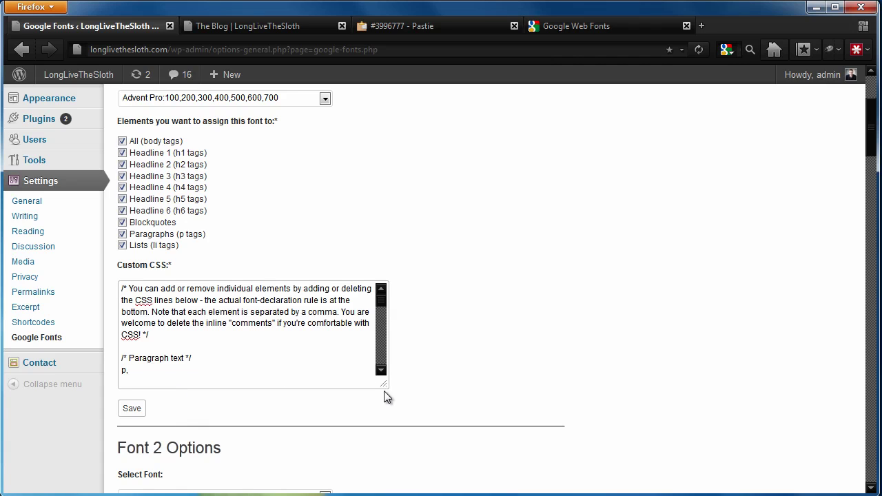
left_click_drag(335, 360, 292, 301)
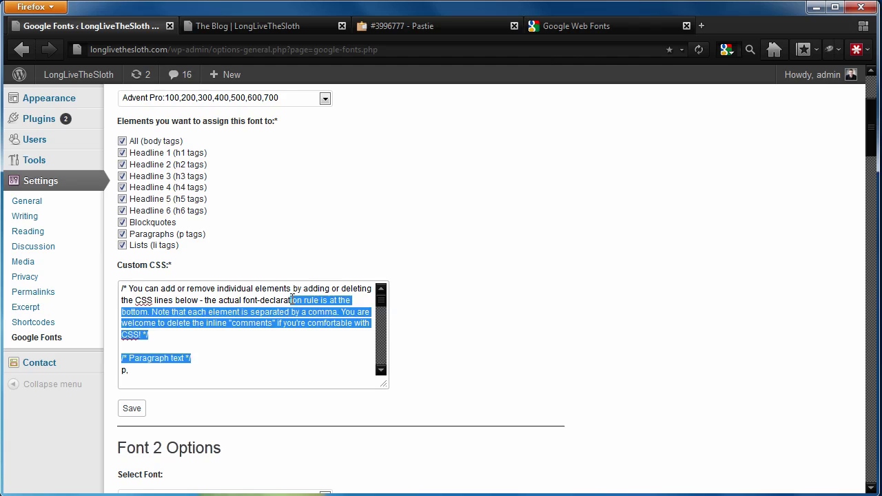
left_click(292, 301)
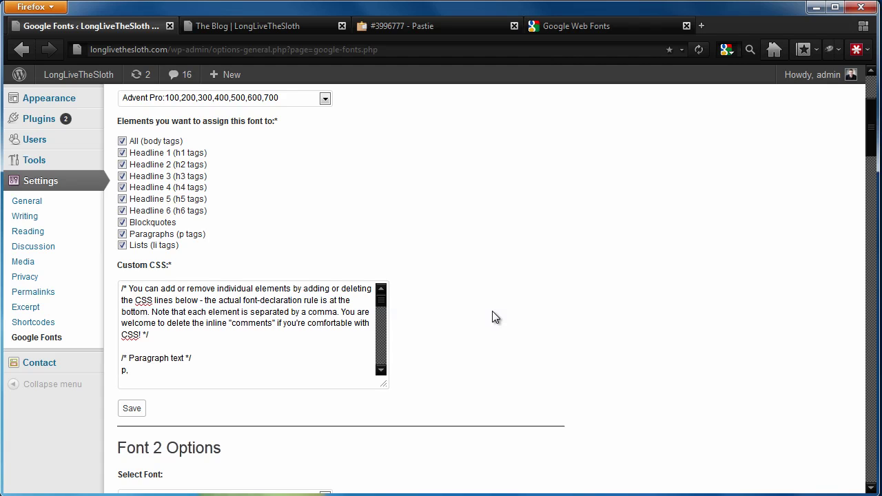
Open the Pastie page 3996777 and read through its CSS snippet down to the font-family rule
left_click(403, 25)
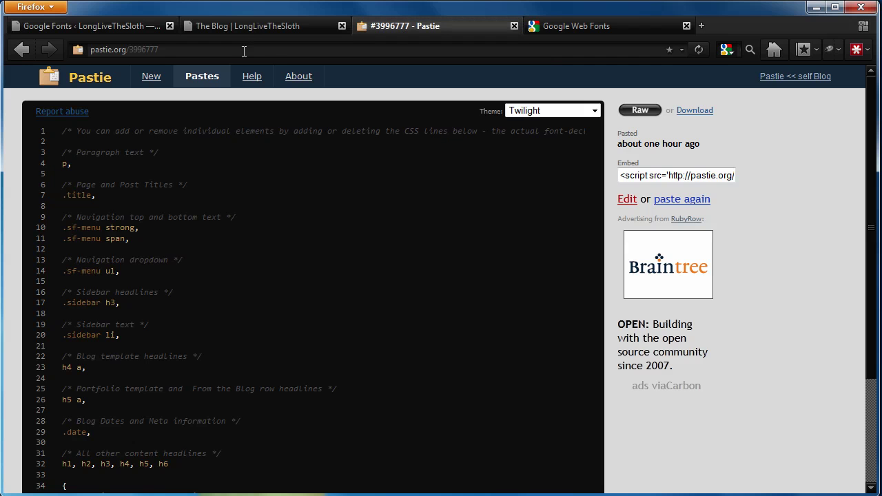
left_click(176, 50)
left_click_drag(141, 50, 164, 50)
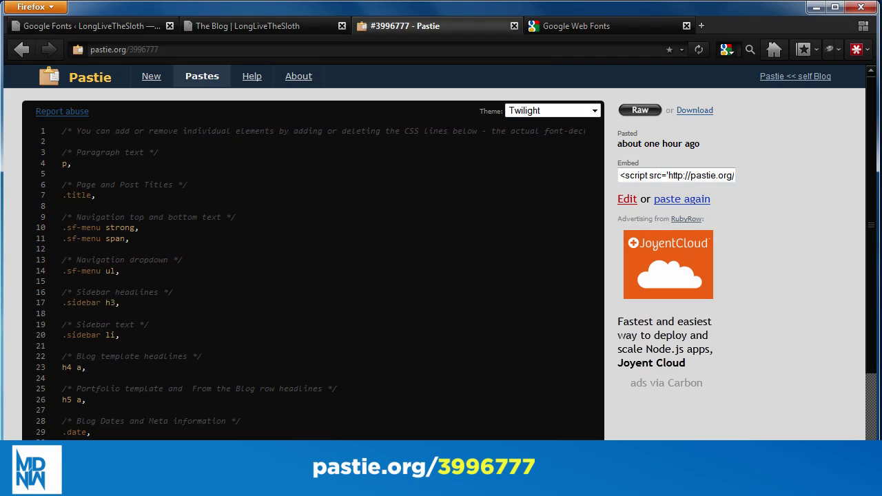
scroll(868, 123, "down", 2)
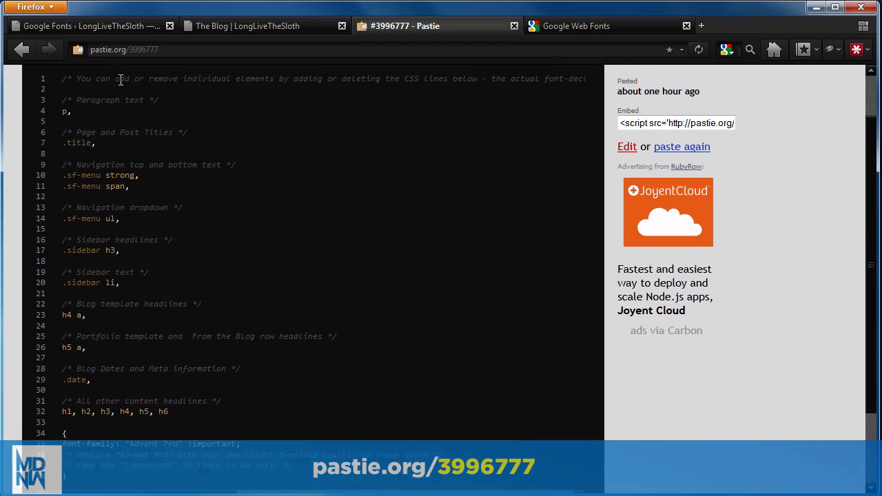
left_click_drag(66, 80, 333, 475)
left_click(333, 476)
scroll(327, 451, "down", 2)
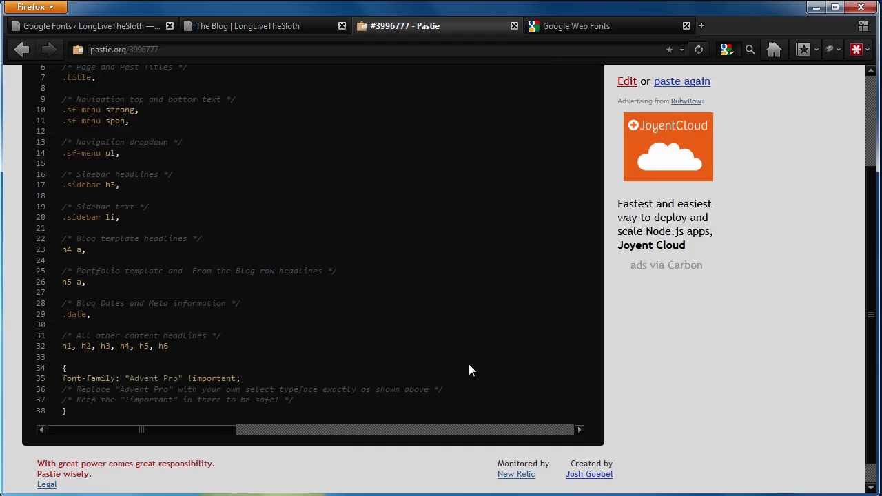
scroll(468, 363, "up", 1)
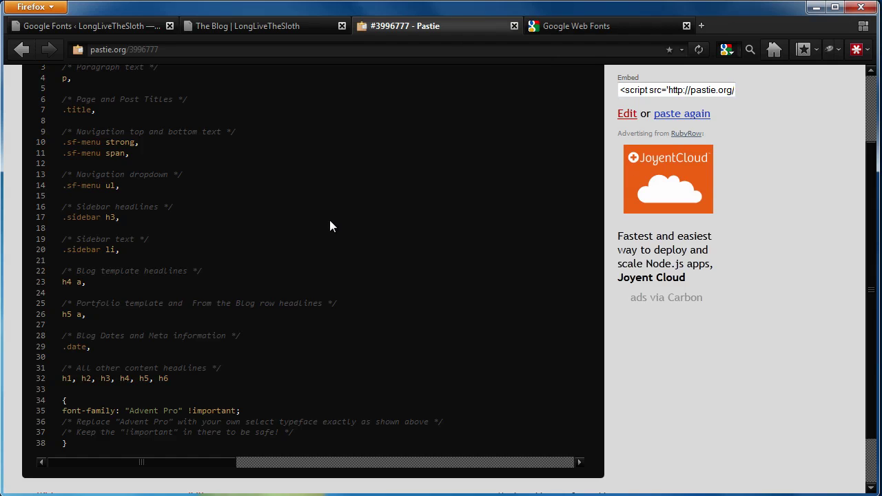
scroll(330, 222, "up", 1)
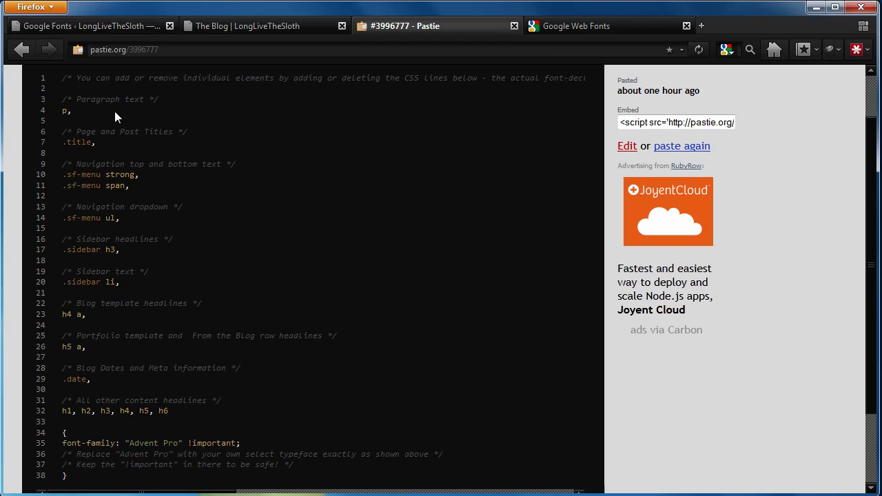
Examine the snippet's selectors for paragraph text, page and post titles, and navigation top and bottom text
left_click(63, 110)
left_click(72, 123)
double_click(64, 111)
left_click_drag(100, 142, 62, 146)
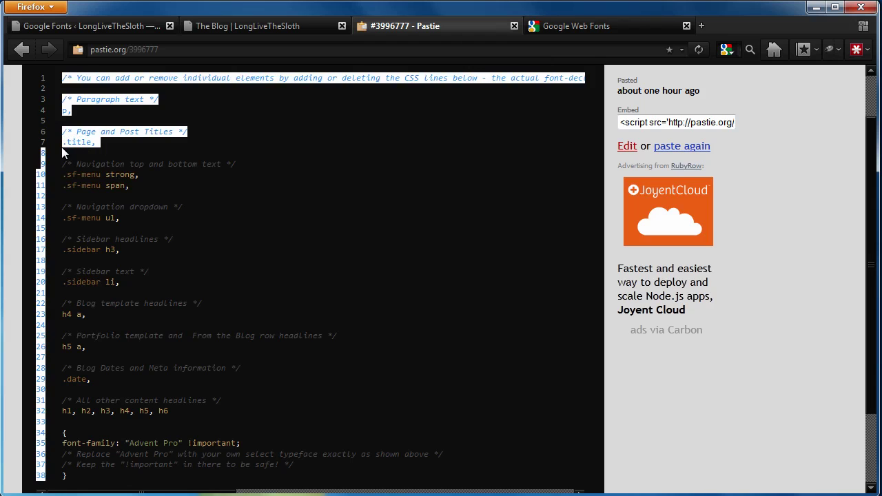
left_click(138, 186)
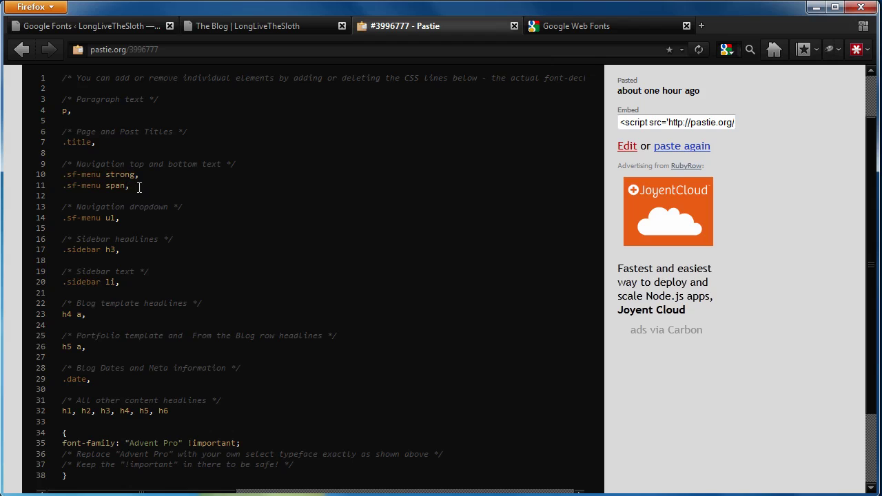
left_click_drag(78, 164, 181, 165)
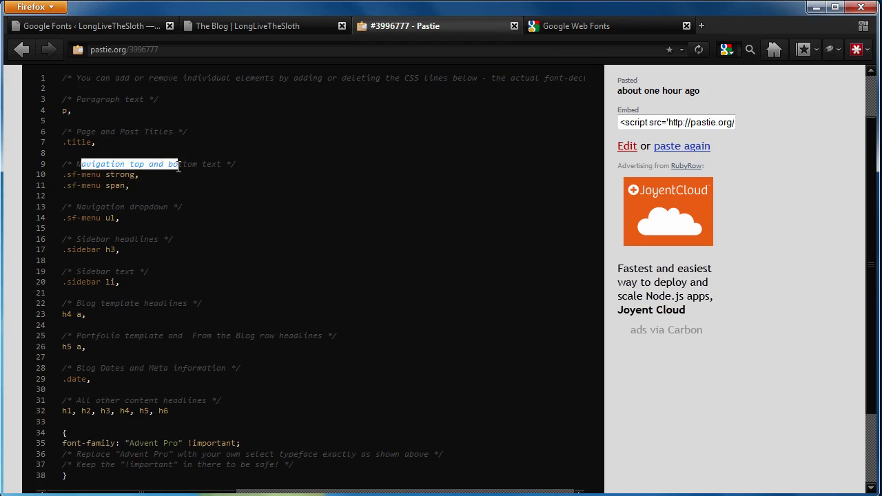
left_click(211, 183)
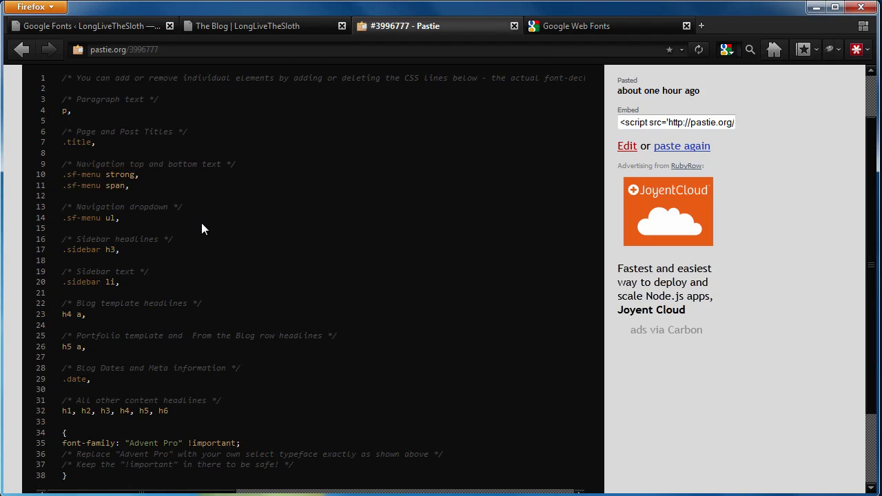
scroll(201, 223, "down", 1)
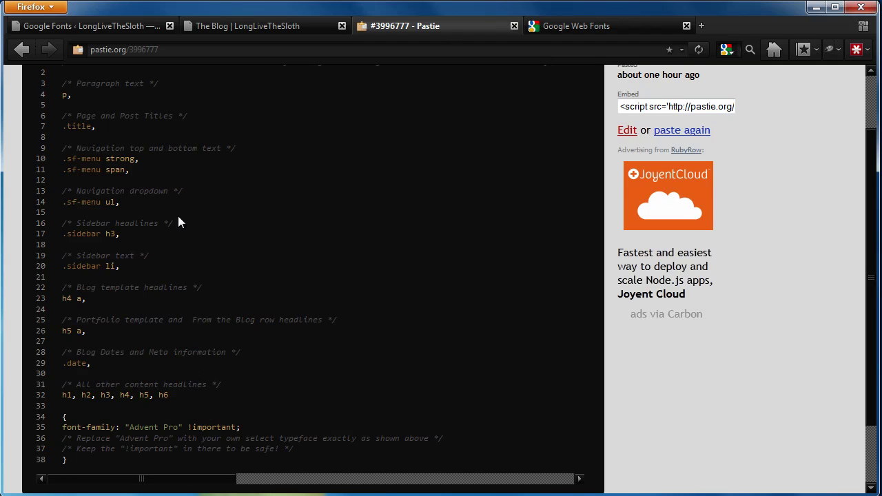
Highlight the whole CSS snippet from its closing brace up to the first comment, and return to the Google Fonts settings
left_click_drag(74, 460, 62, 64)
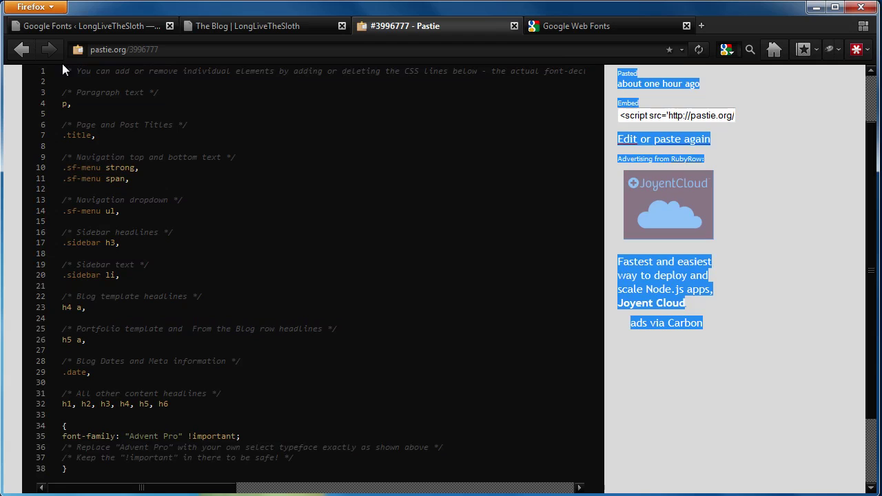
left_click(102, 96)
left_click(138, 18)
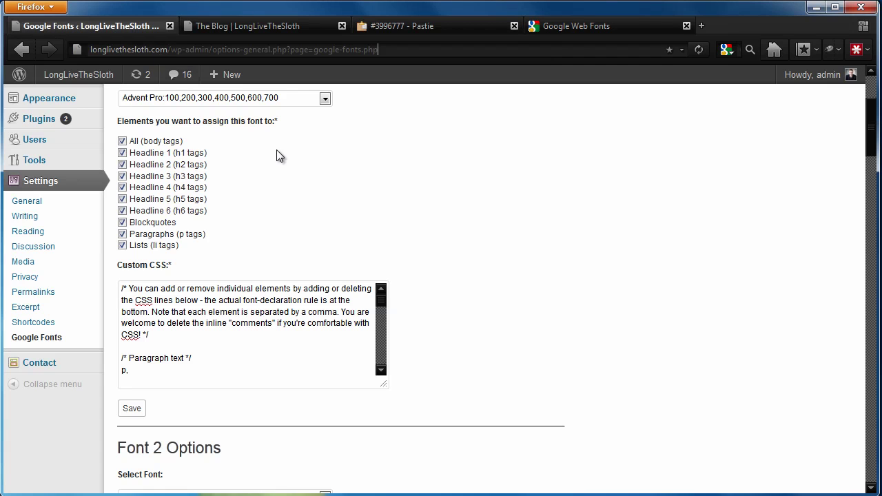
Enlarge the Custom CSS box of Font 1 to show more of its code, and save the Font 1 settings
left_click_drag(187, 289, 250, 406)
left_click(389, 361)
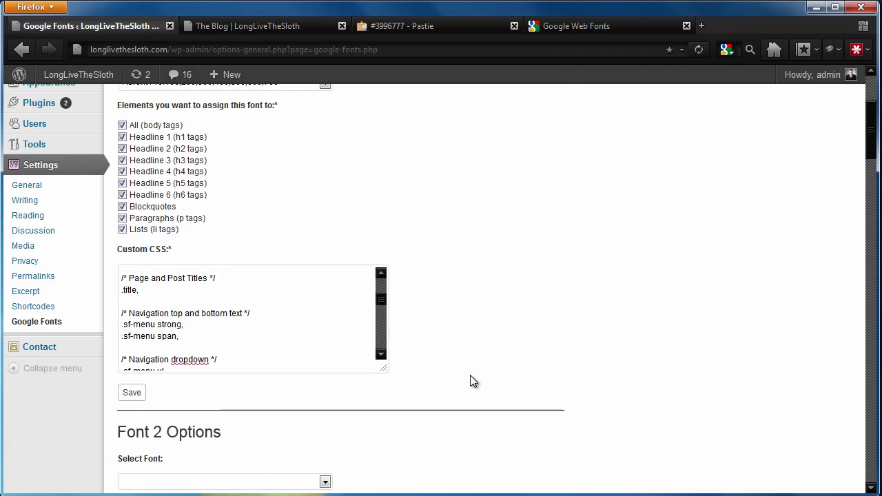
scroll(470, 375, "down", 1)
left_click_drag(383, 352, 444, 492)
left_click_drag(439, 398, 505, 241)
scroll(517, 232, "down", 2)
scroll(517, 232, "down", 1)
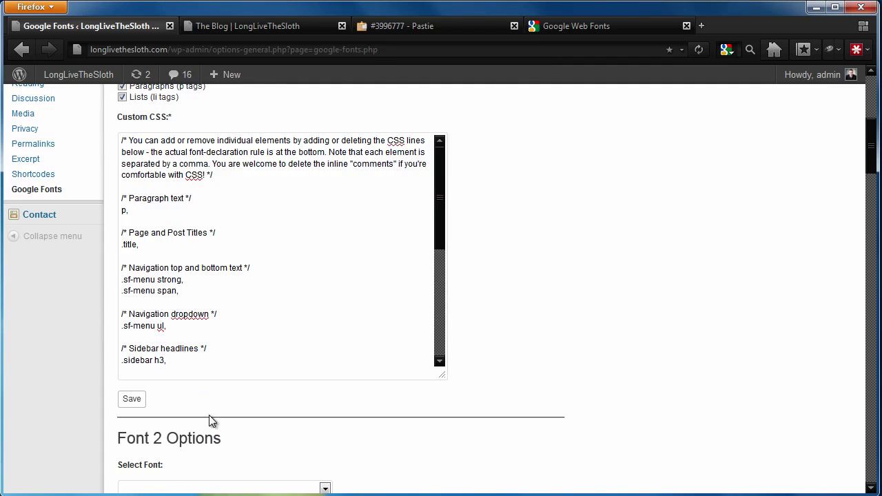
left_click(131, 399)
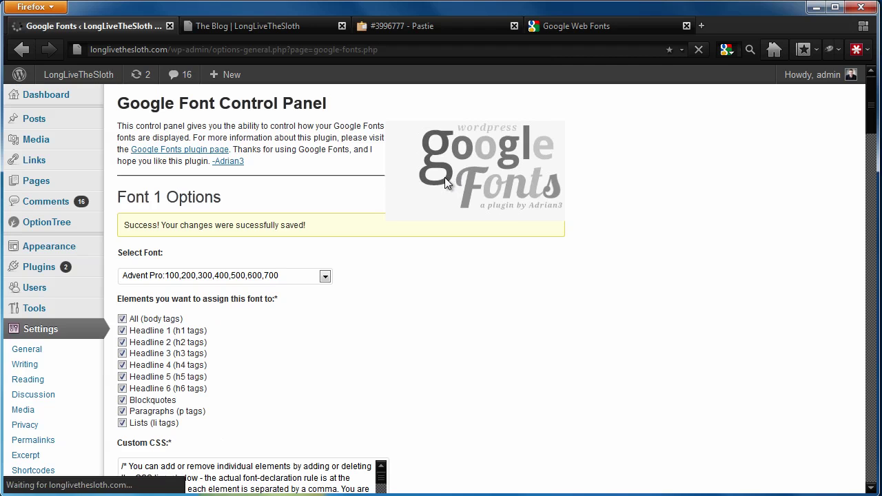
Reload the blog page and check the fonts of its headings, paragraphs, quotes and sidebar
left_click(233, 24)
left_click(697, 50)
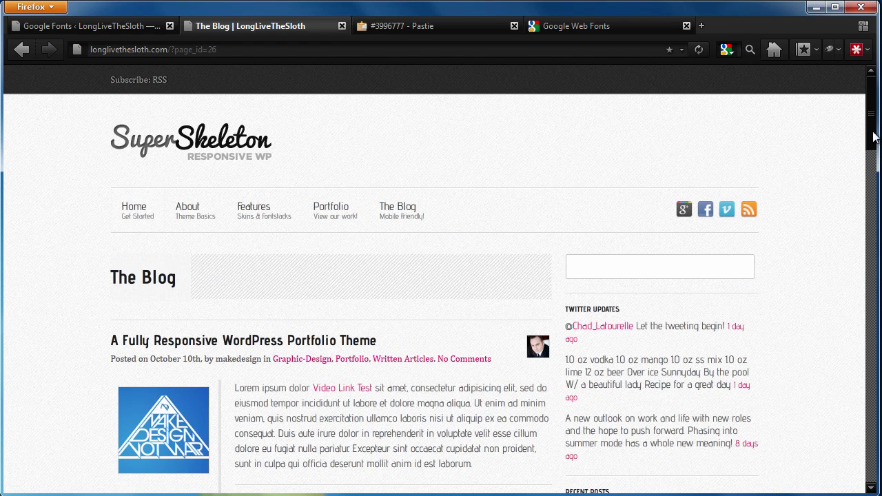
scroll(872, 135, "down", 6)
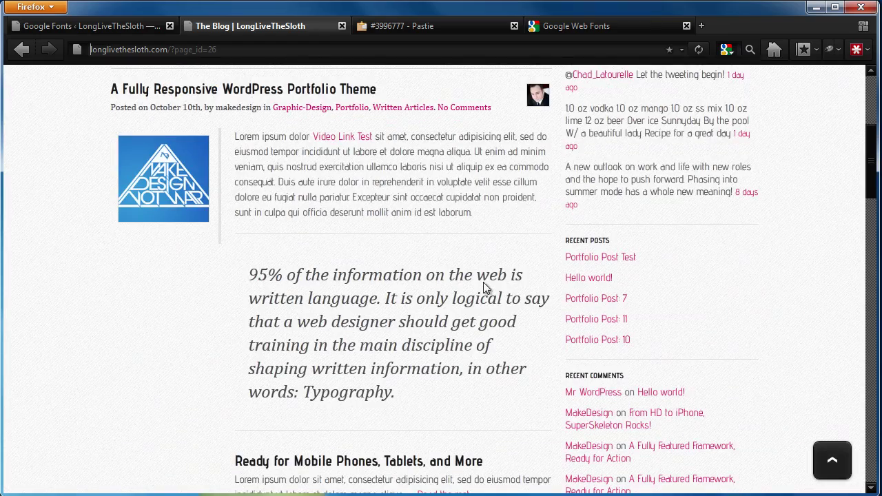
scroll(455, 341, "down", 2)
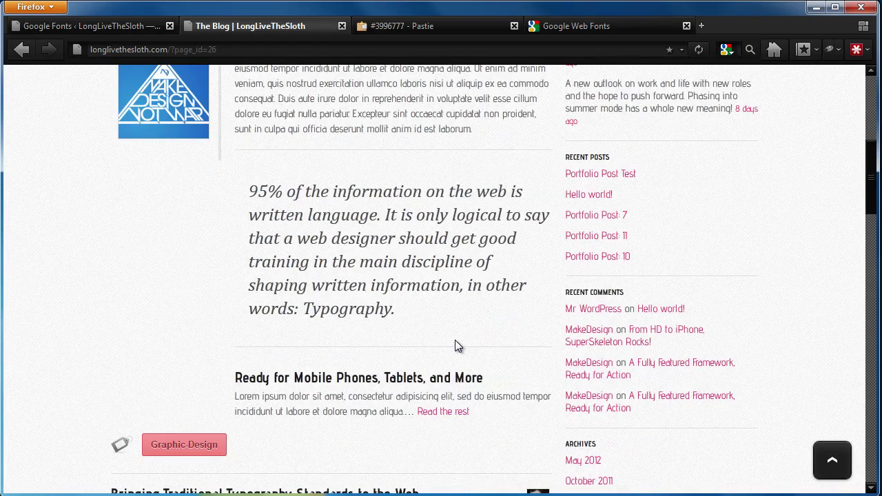
scroll(454, 337, "down", 7)
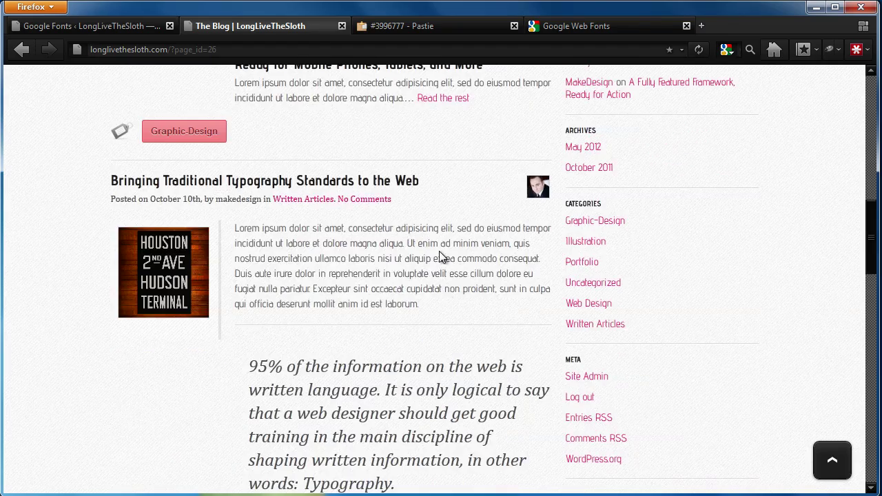
Return to the Google Fonts settings and check the Advent Pro:100,200,300,400,500,600,700 choice in the Font 1 font list
left_click(133, 28)
scroll(413, 316, "down", 4)
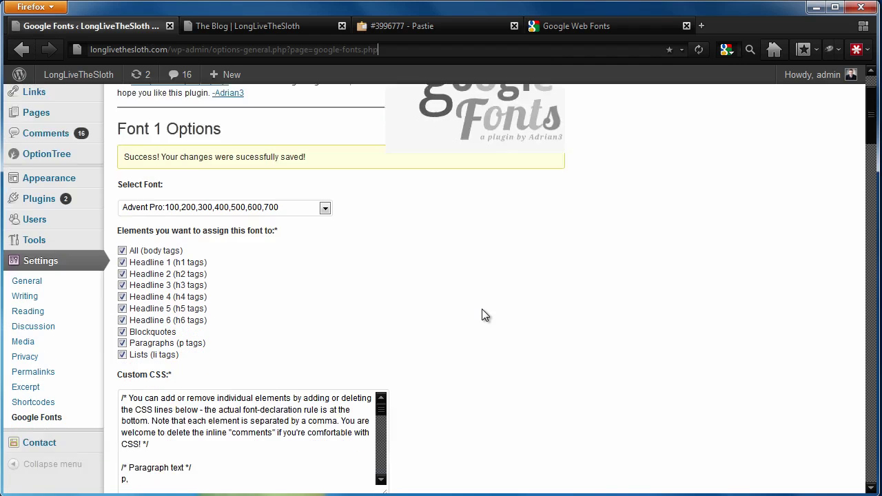
scroll(363, 189, "up", 1)
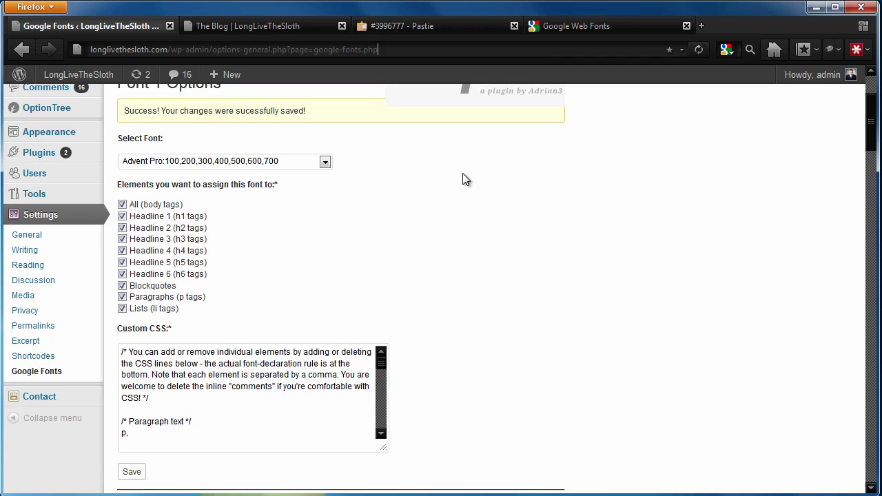
left_click(325, 163)
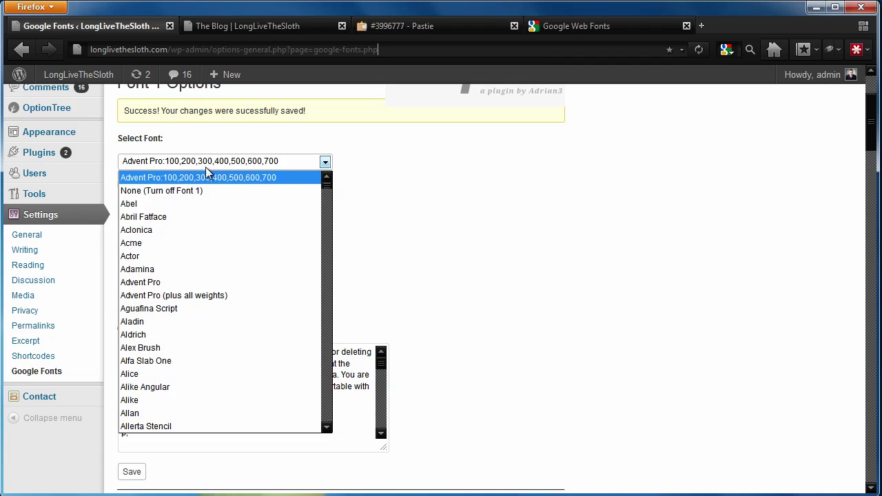
left_click(157, 180)
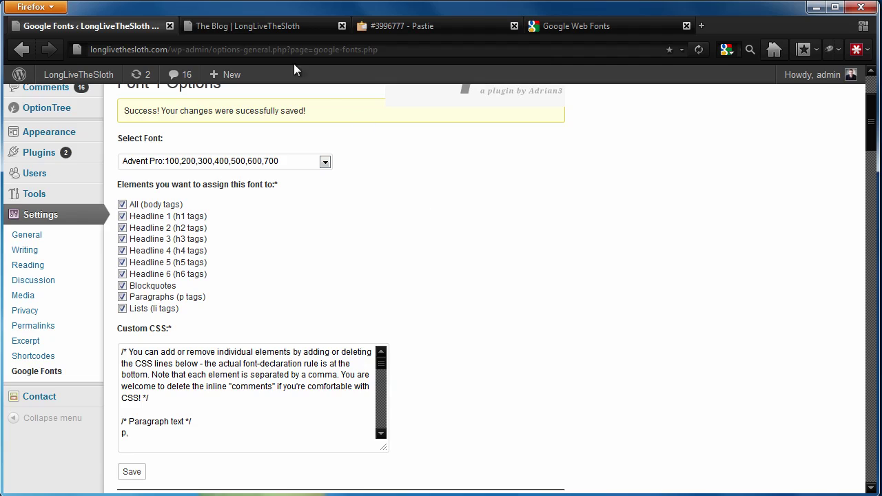
Examine the end of Font 1's Custom CSS, covering the h1 to h6 selectors and the Advent Pro font-family declaration
left_click_drag(380, 365, 400, 430)
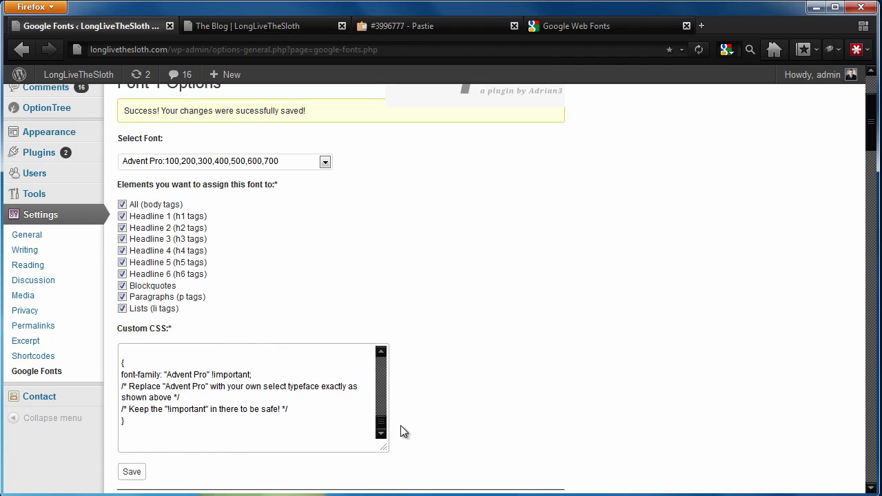
scroll(447, 392, "down", 1)
left_click(176, 370)
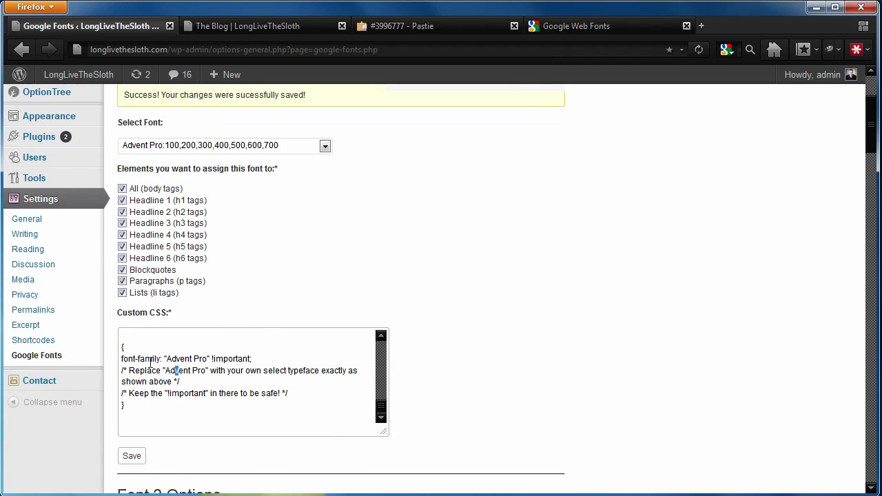
left_click_drag(122, 358, 261, 360)
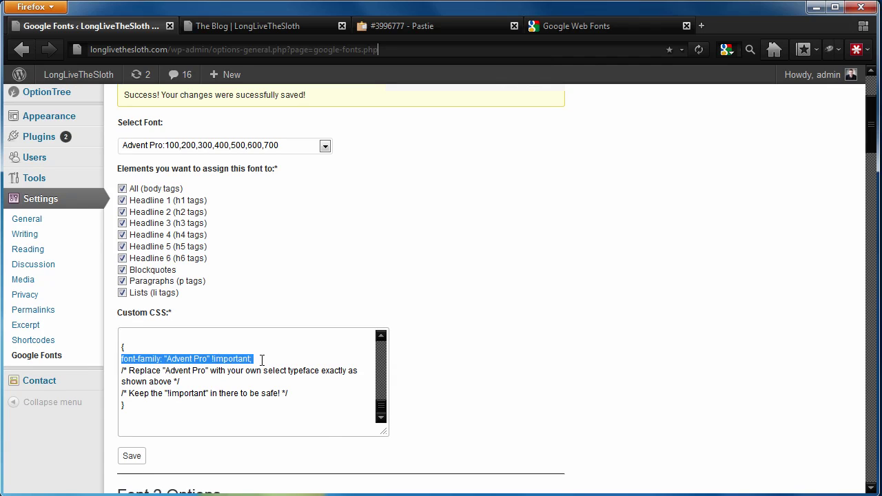
scroll(383, 408, "up", 1)
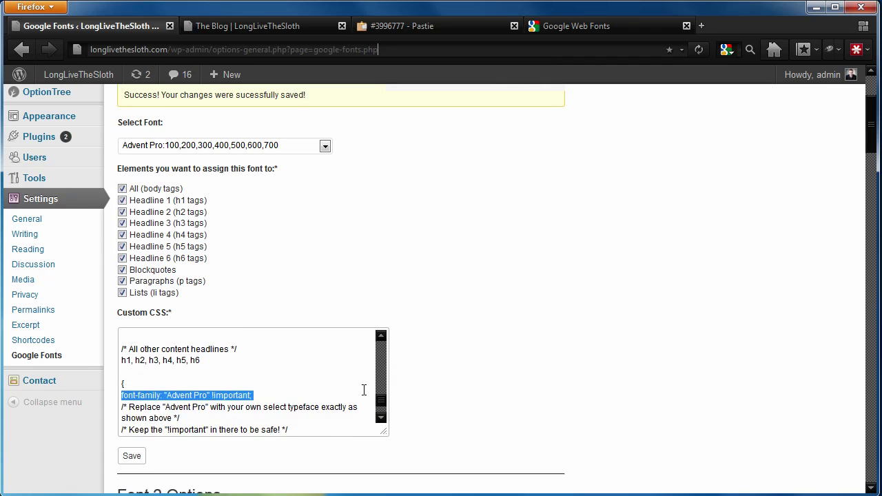
left_click(305, 362)
key("shift+Home")
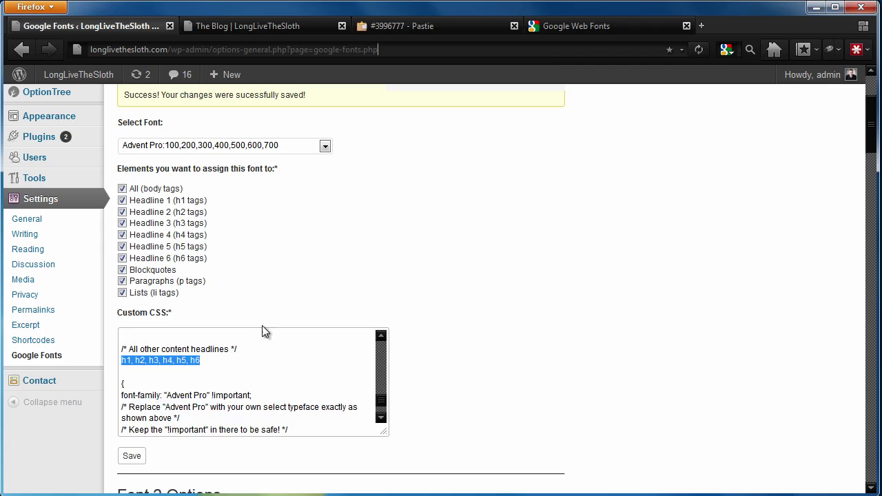
left_click(264, 372)
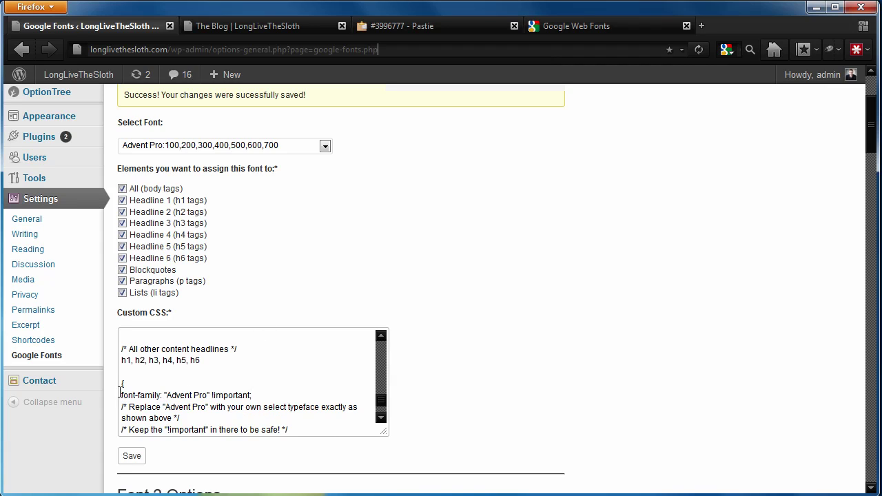
left_click_drag(121, 396, 208, 395)
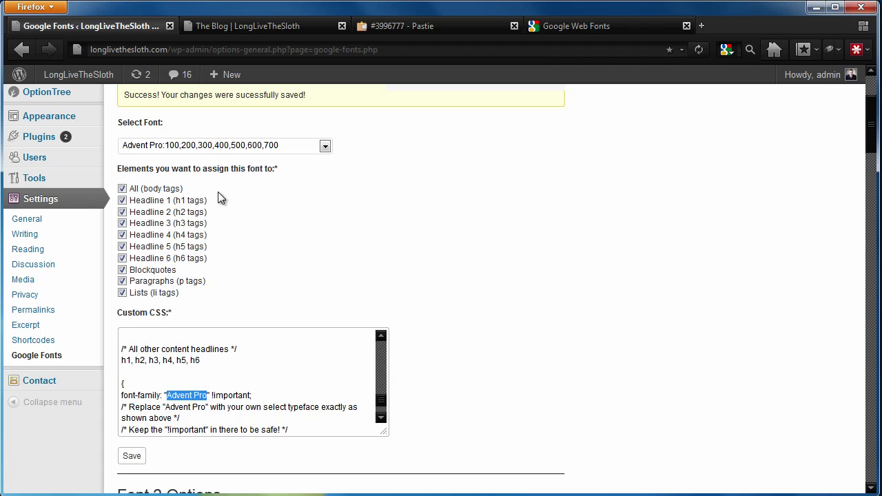
Set Font 1 to Alex Brush, change the font-family name in its Custom CSS to "Alex Brush", and save
left_click(146, 146)
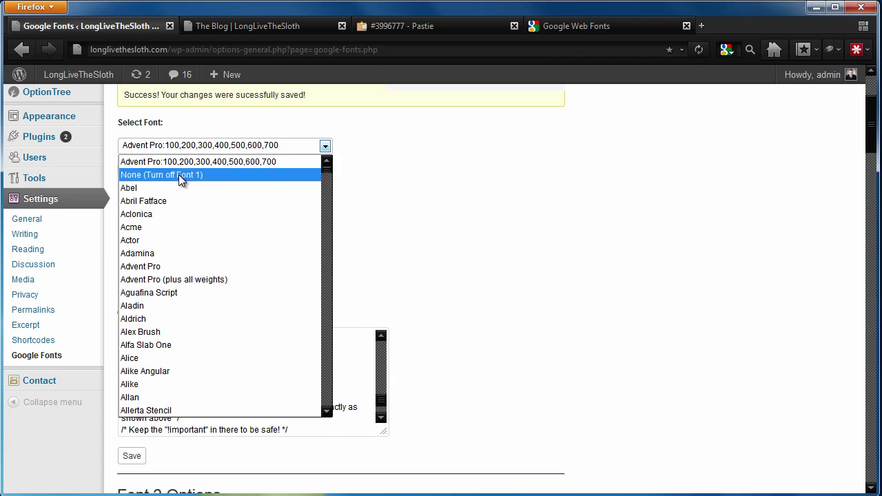
left_click(168, 327)
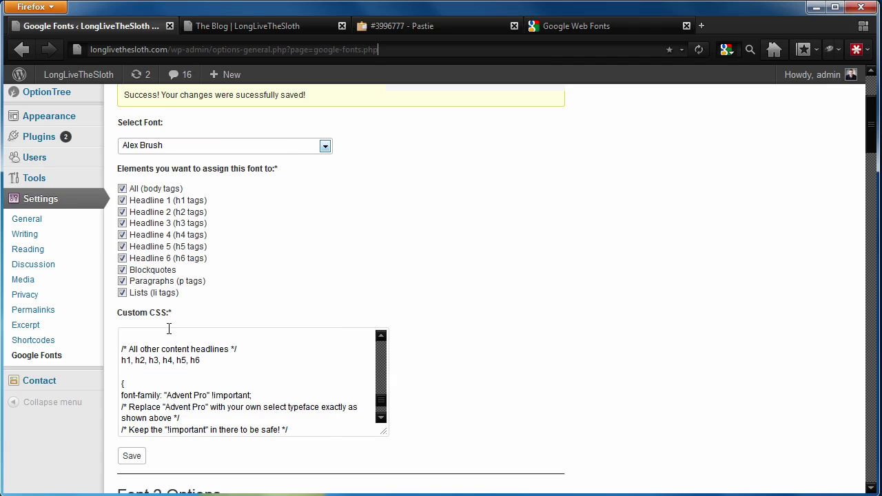
left_click_drag(167, 398, 208, 400)
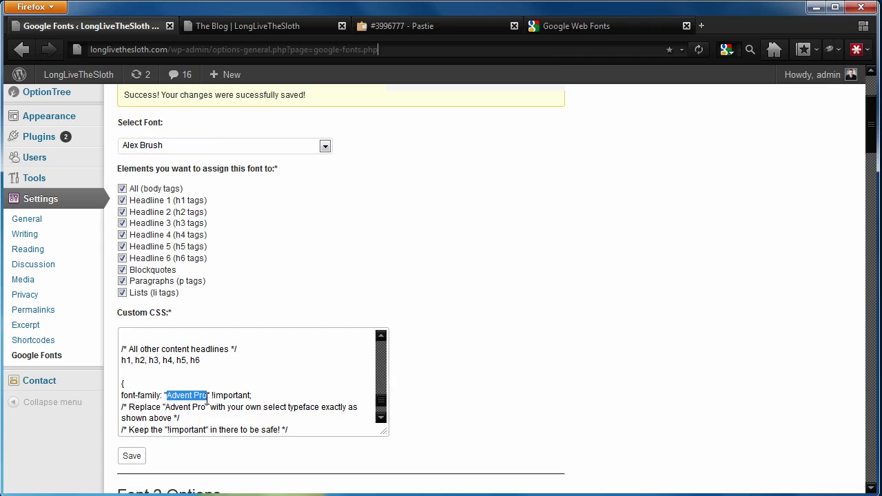
type("Alex ")
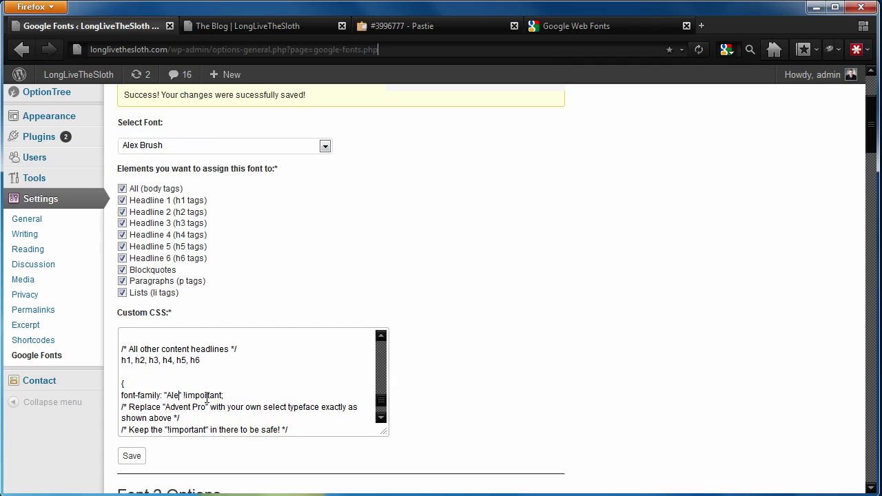
type("Brush")
left_click(132, 455)
Reload the blog page and check the fonts of its navigation, post titles, paragraphs, quote and sidebar
left_click(233, 31)
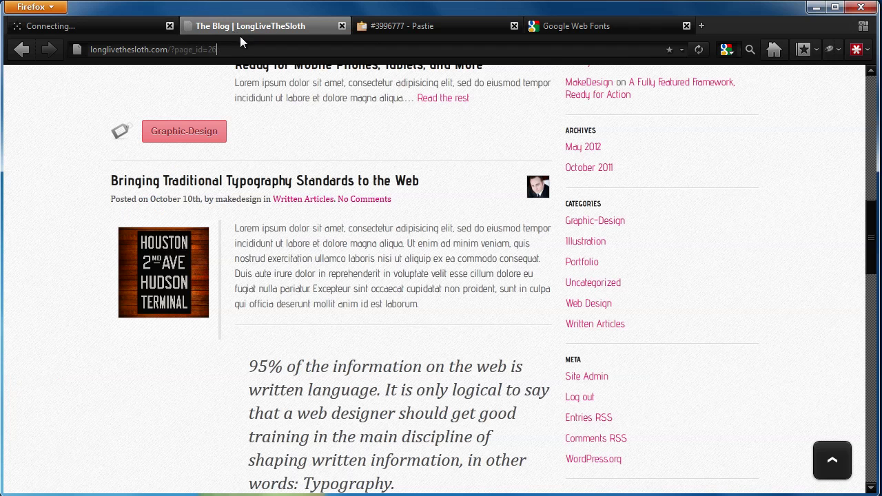
scroll(434, 159, "up", 15)
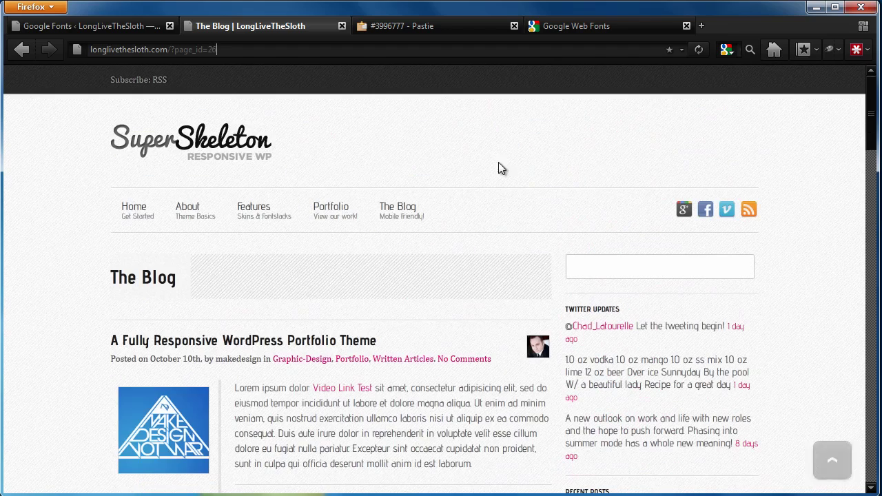
left_click(697, 49)
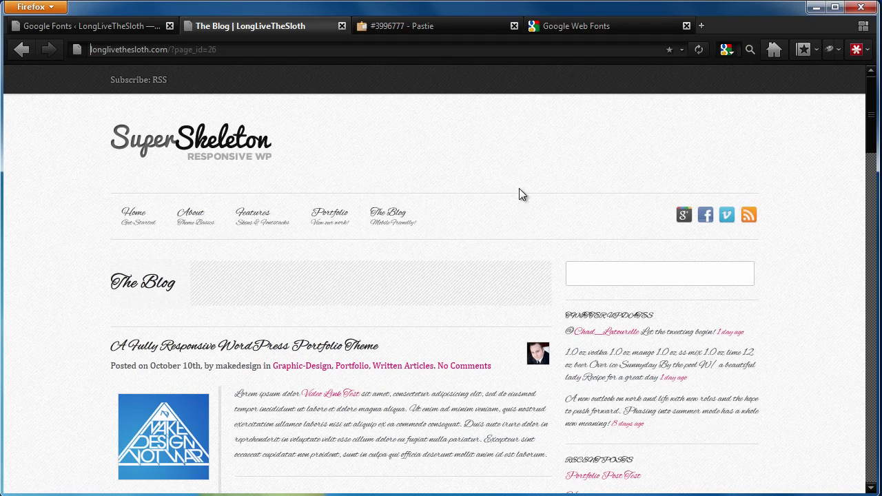
scroll(502, 206, "down", 3)
left_click_drag(450, 314, 390, 277)
left_click(410, 284)
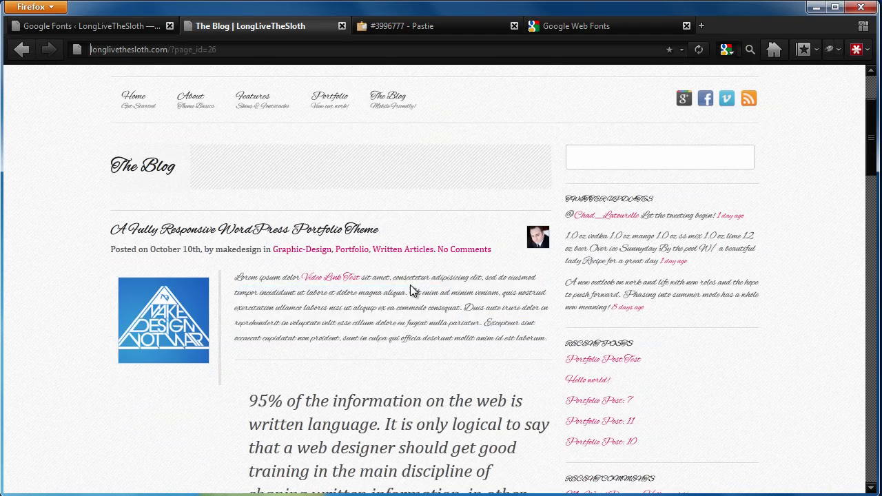
scroll(410, 285, "up", 3)
scroll(410, 285, "down", 4)
scroll(506, 292, "down", 1)
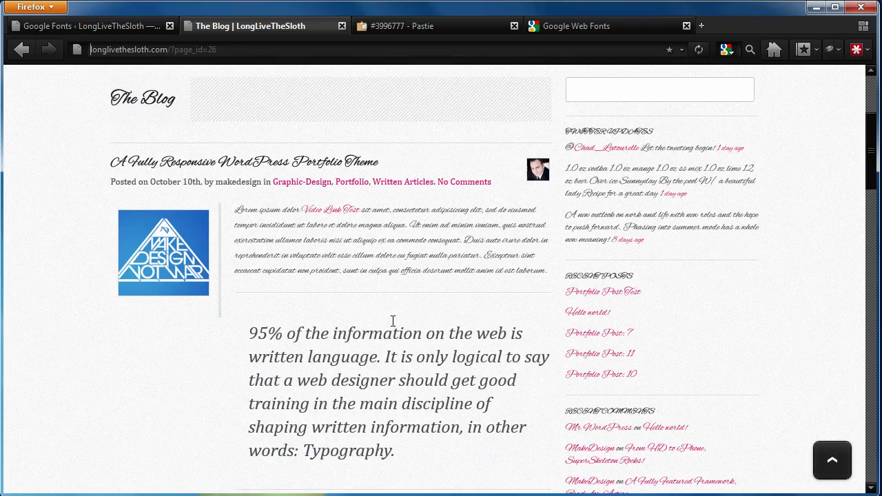
left_click_drag(393, 323, 430, 427)
left_click_drag(263, 181, 199, 182)
left_click(330, 118)
scroll(330, 119, "up", 4)
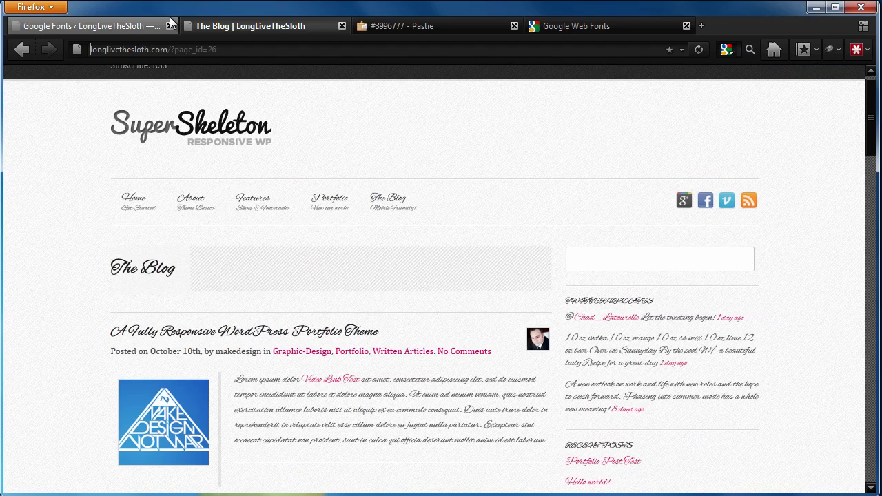
Return to the Google Fonts settings and review the font-family declaration at the end of Font 1's Custom CSS
left_click(137, 19)
scroll(478, 278, "down", 5)
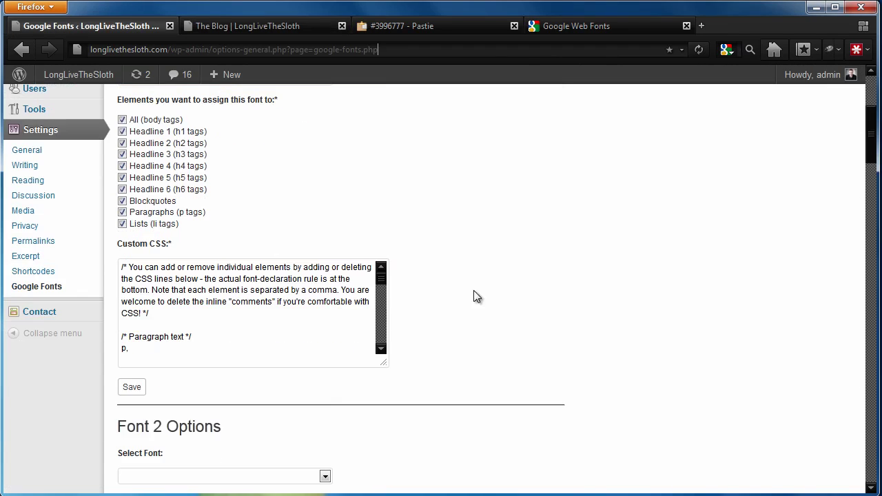
mouse_move(381, 280)
left_mouse_down()
mouse_move(388, 334)
mouse_move(372, 332)
left_mouse_up()
left_click_drag(290, 291, 105, 290)
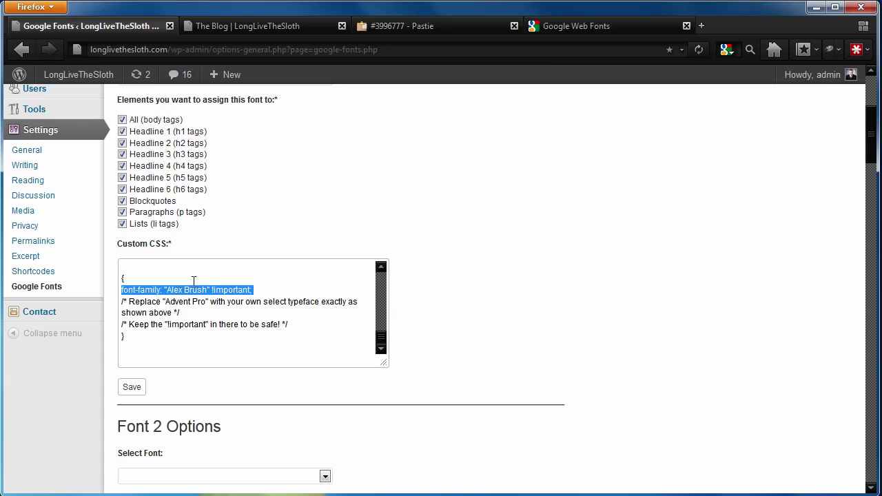
scroll(523, 313, "up", 3)
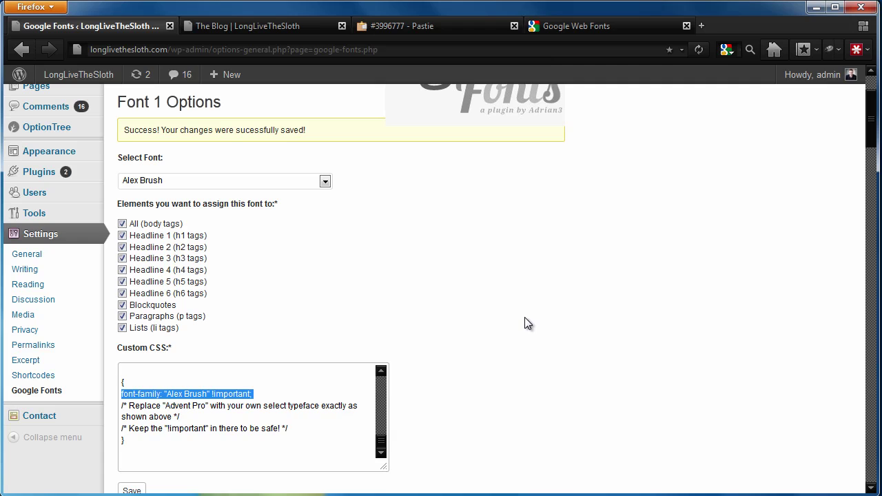
left_click(525, 319)
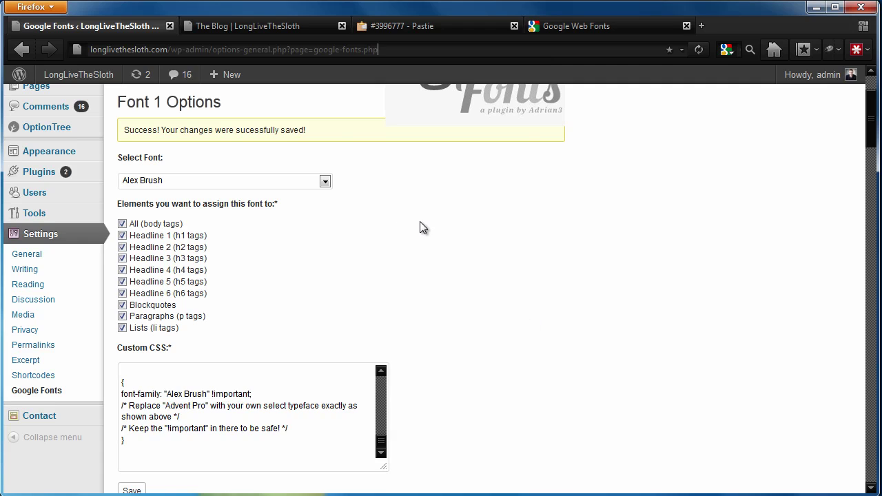
Set Font 1 to Aladin, change the font-family name in its Custom CSS to "Aladin", and save
left_click(311, 184)
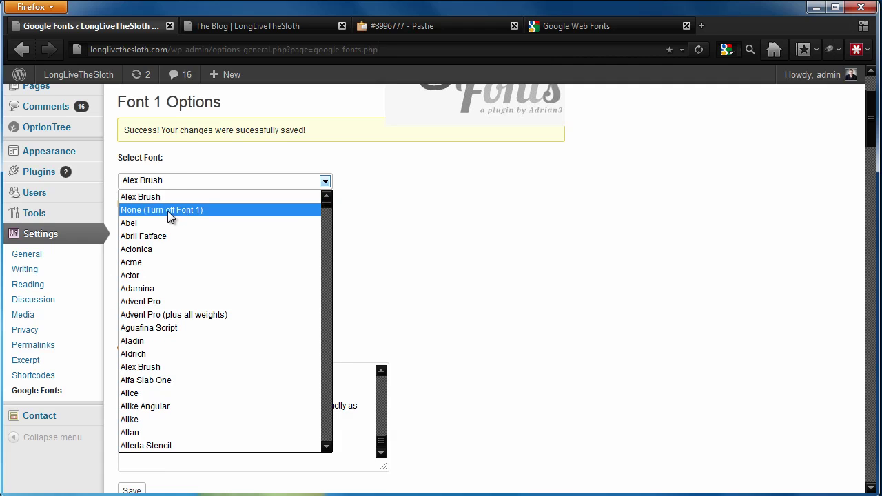
left_click(169, 341)
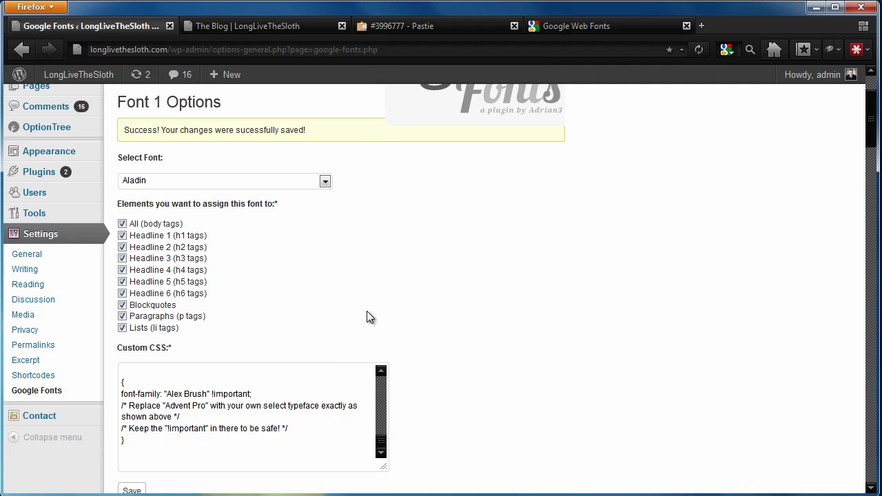
scroll(228, 244, "down", 2)
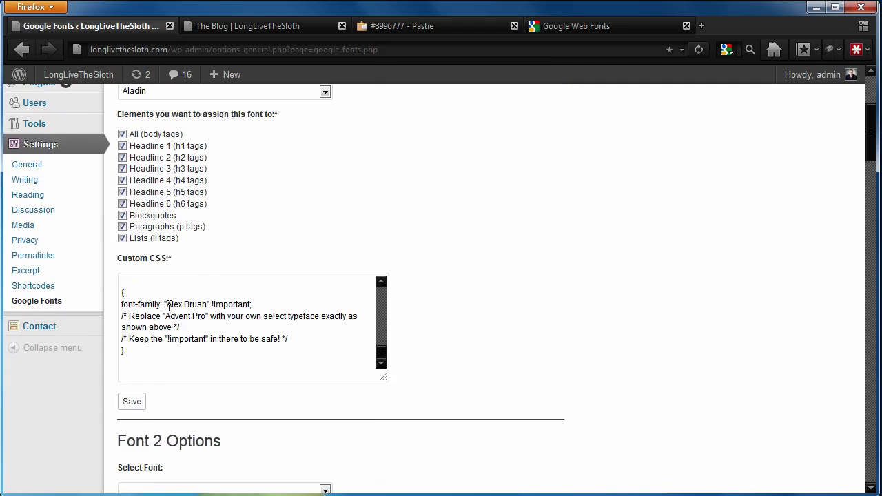
triple_click(203, 304)
left_click(203, 304)
left_click_drag(207, 304, 174, 308)
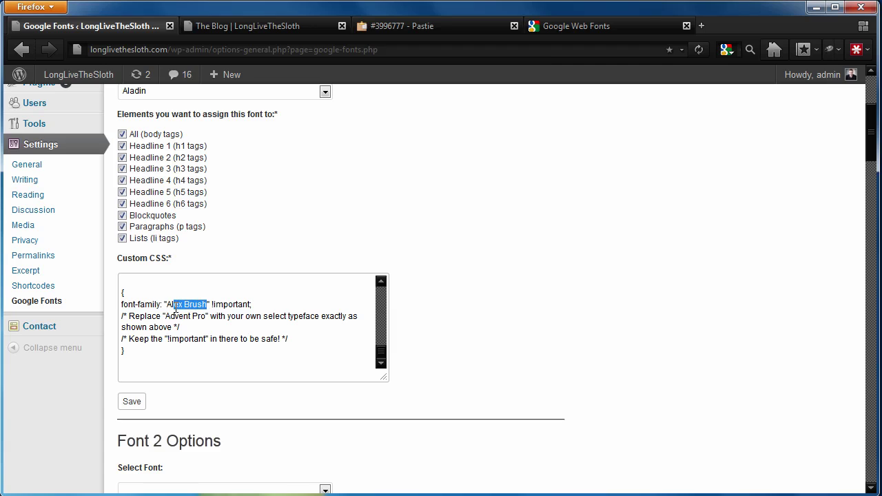
type("adini")
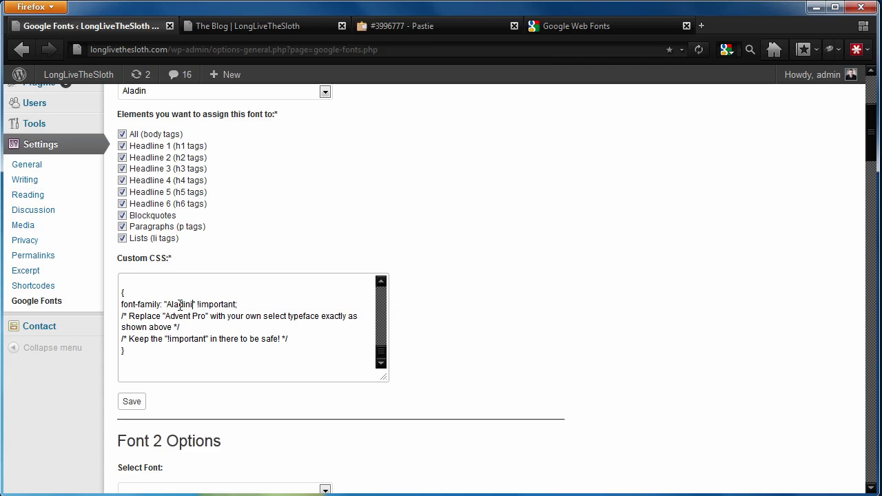
key("BackSpace")
left_click(133, 403)
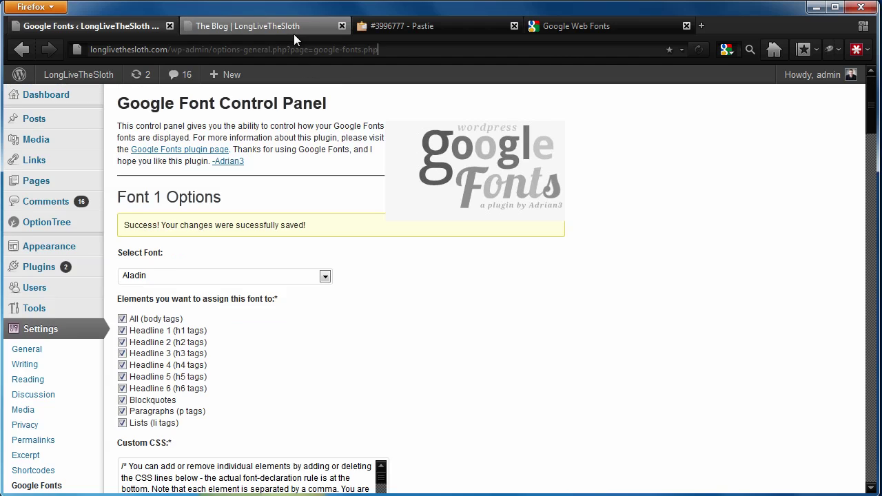
Reload the blog page and check the fonts of the first post's title and paragraph text
left_click(293, 31)
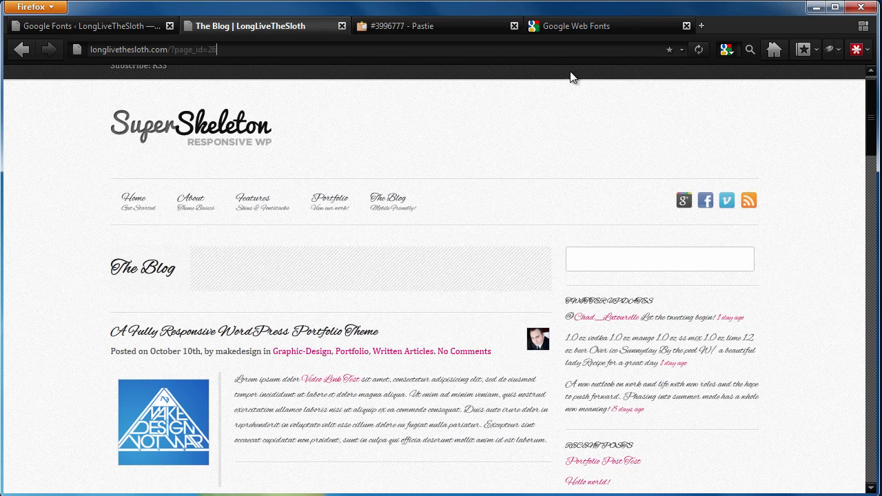
left_click(695, 49)
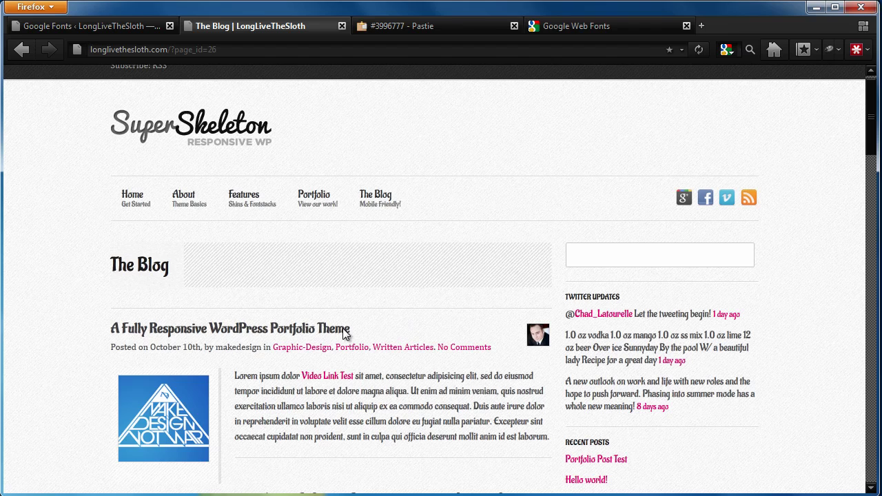
left_click_drag(383, 328, 110, 328)
left_click_drag(385, 376, 433, 449)
left_click(425, 416)
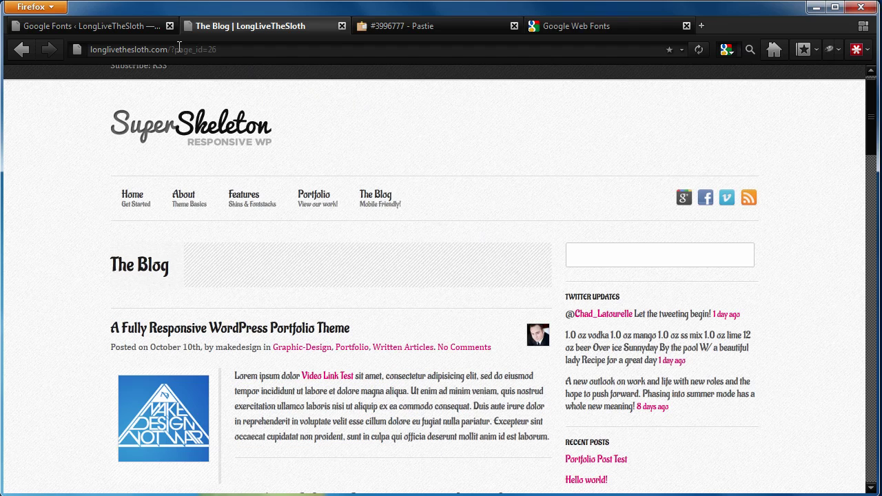
Review the CSS snippet on the Pastie page, from the element selectors down to the font-family declaration
left_click(140, 29)
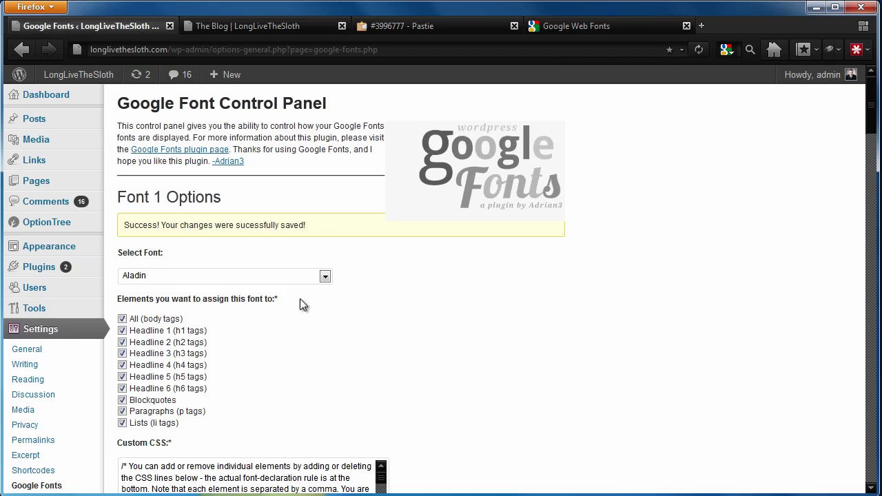
scroll(513, 329, "down", 5)
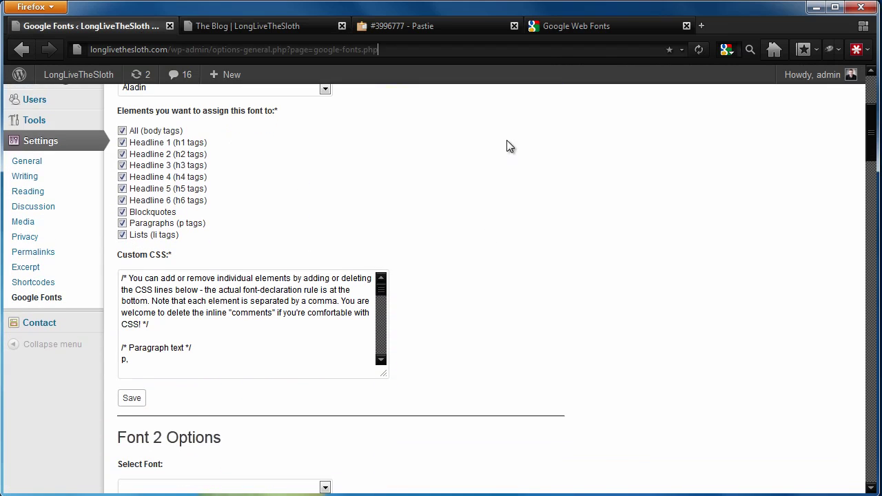
left_click(427, 26)
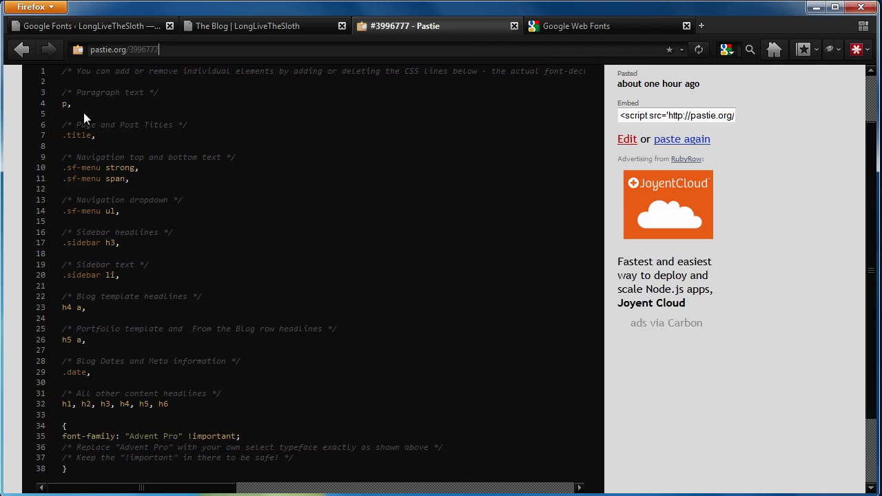
left_click_drag(61, 101, 143, 244)
left_click(145, 256)
scroll(166, 359, "down", 2)
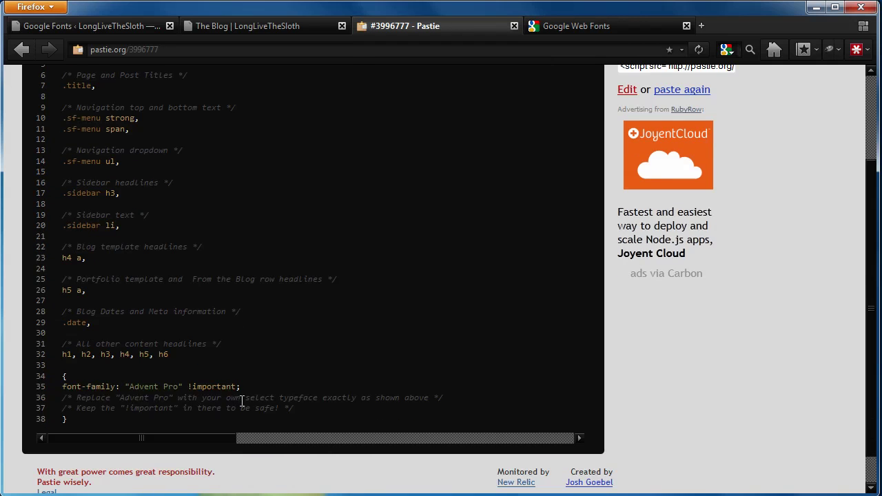
left_click_drag(242, 386, 82, 386)
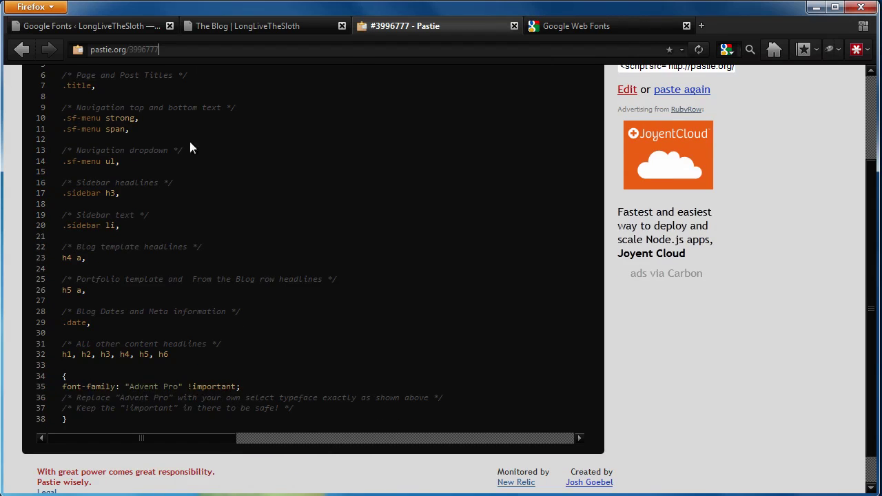
In Font 1's Custom CSS, copy the "Paragraph text" comment with its p selector, and delete both plus the leftover blank lines
left_click(117, 26)
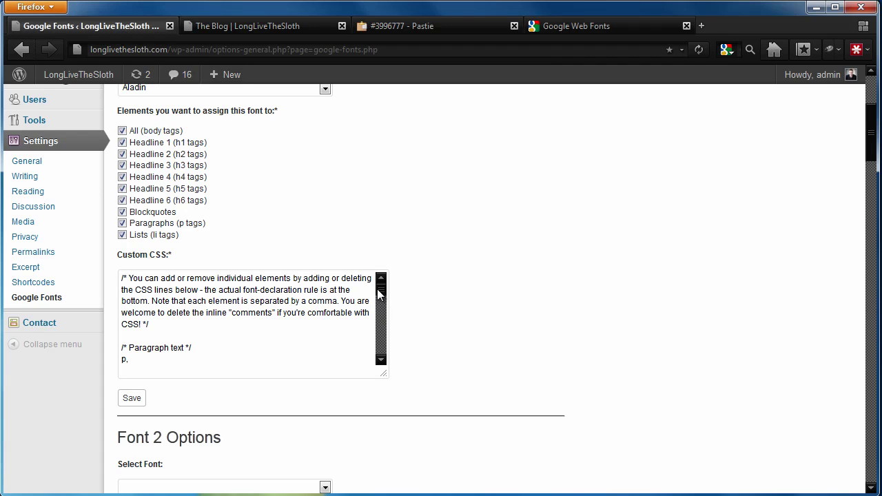
scroll(384, 307, "down", 2)
scroll(384, 299, "down", 1)
scroll(383, 299, "up", 2)
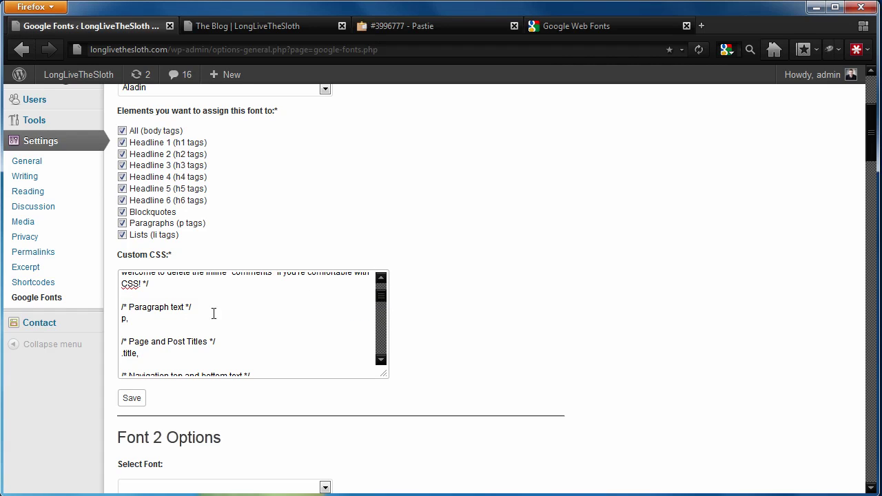
left_click_drag(170, 319, 121, 307)
key("ctrl+c")
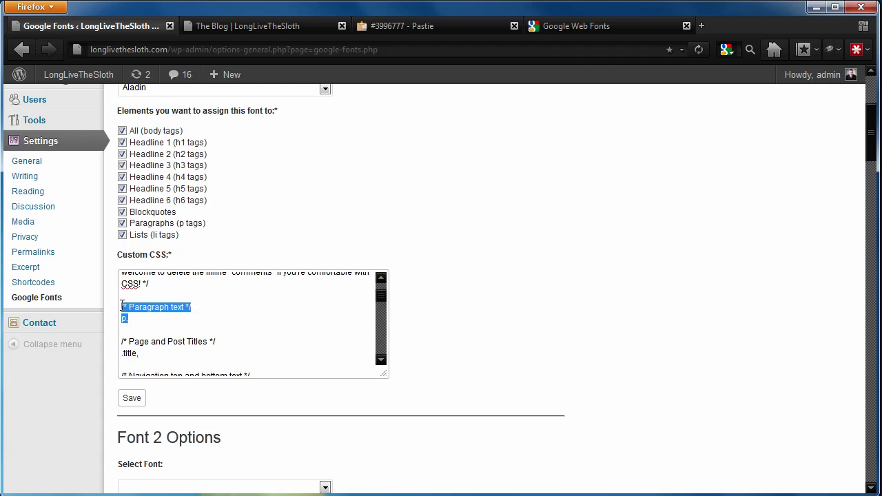
key("BackSpace")
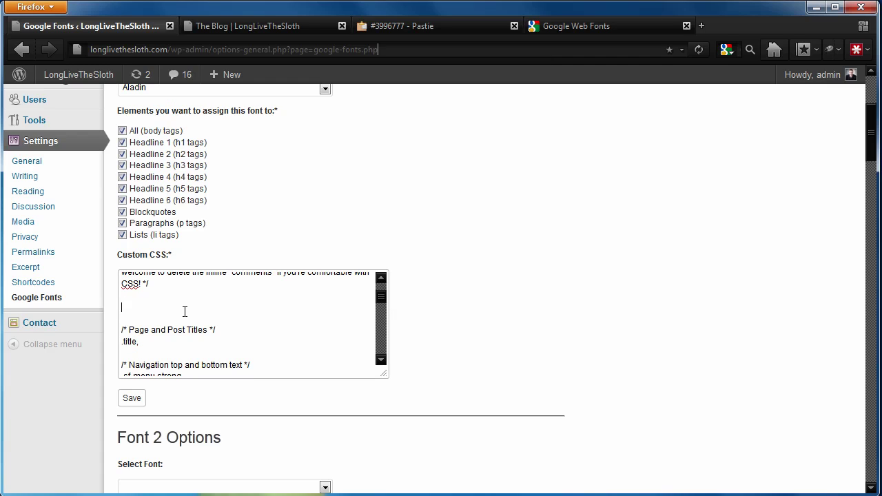
key("BackSpace")
key("BackSpace")
Paste the copied paragraph text comment and p selector into Font 2's empty Custom CSS
scroll(460, 355, "down", 6)
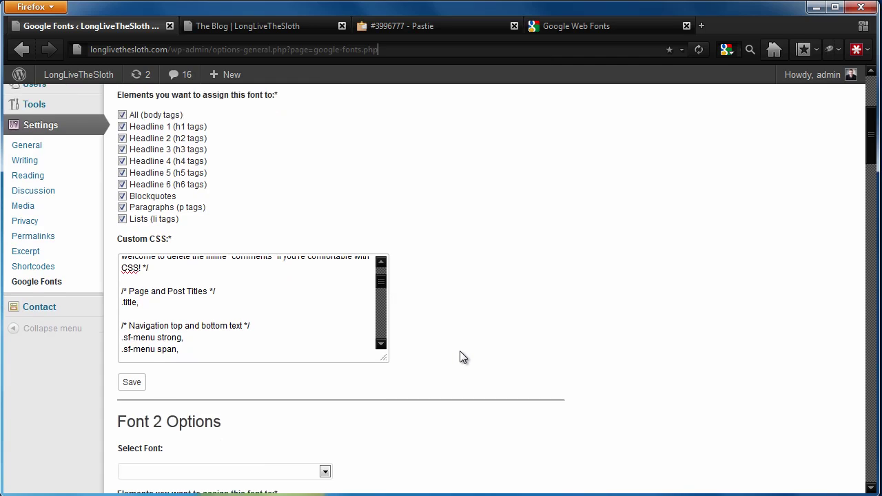
scroll(460, 355, "down", 1)
left_click(278, 399)
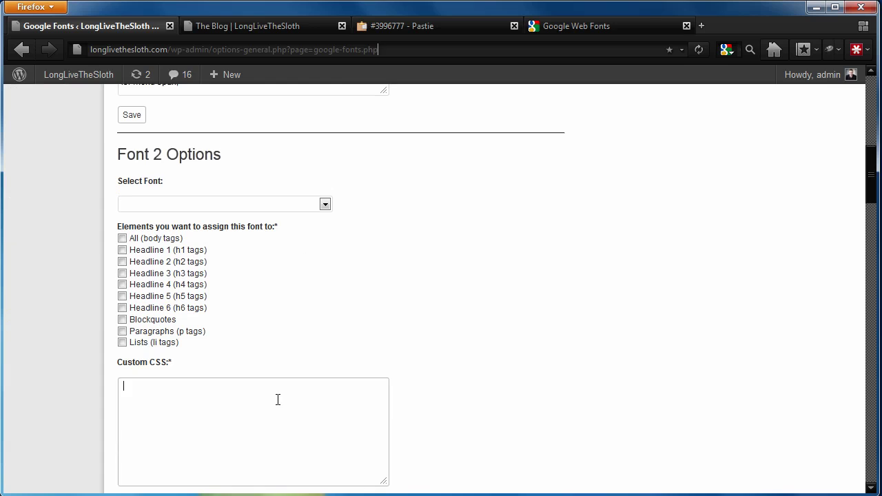
key("ctrl+v")
Copy the braced font-family rule from the end of Font 1's Custom CSS and paste it below p in Font 2's CSS, removing p's trailing comma
scroll(352, 199, "up", 3)
left_click_drag(380, 131, 381, 181)
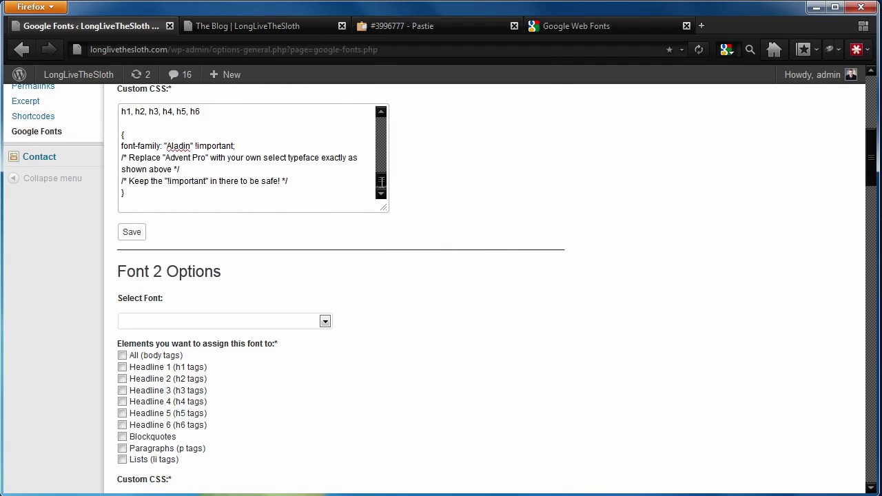
left_click_drag(256, 189, 122, 134)
key("ctrl+c")
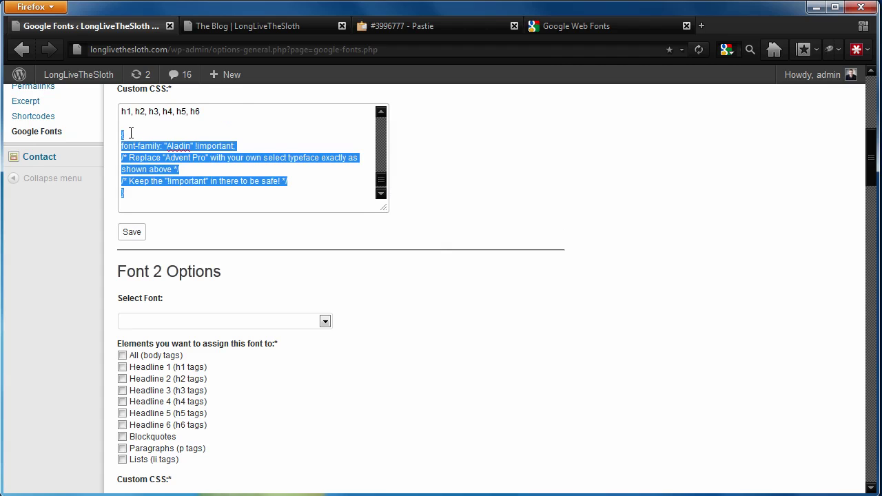
scroll(319, 390, "down", 5)
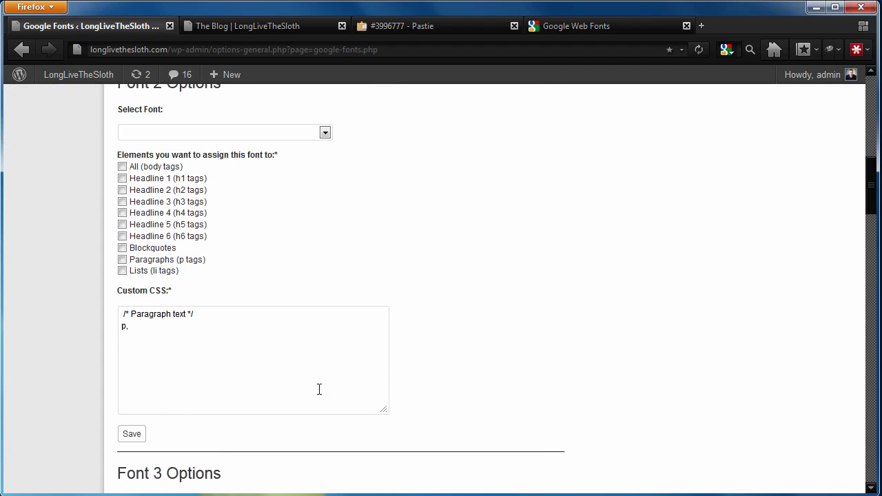
left_click(239, 348)
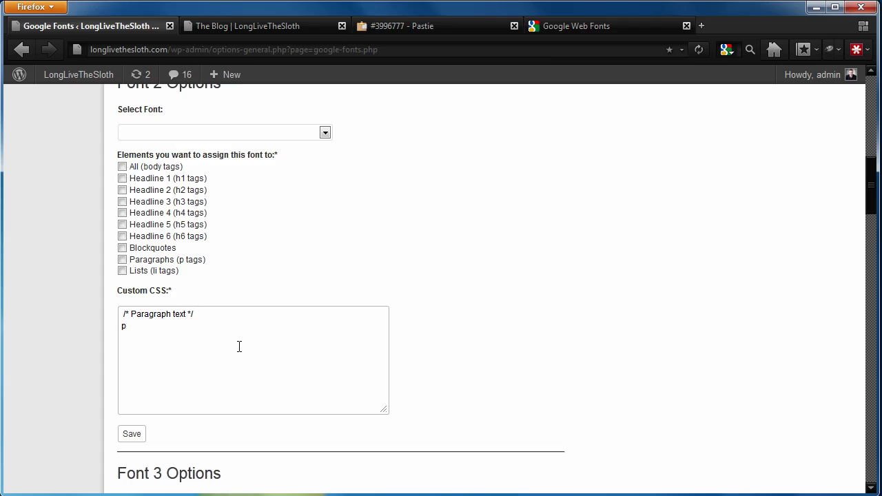
key("ctrl+v")
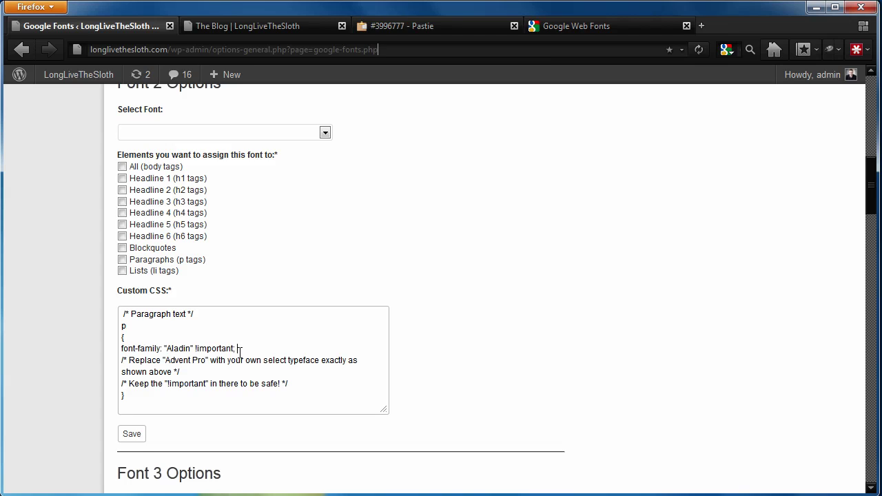
Delete the "Replace" and "Keep the !important" instruction comments from Font 2's Custom CSS
left_click_drag(301, 382, 289, 350)
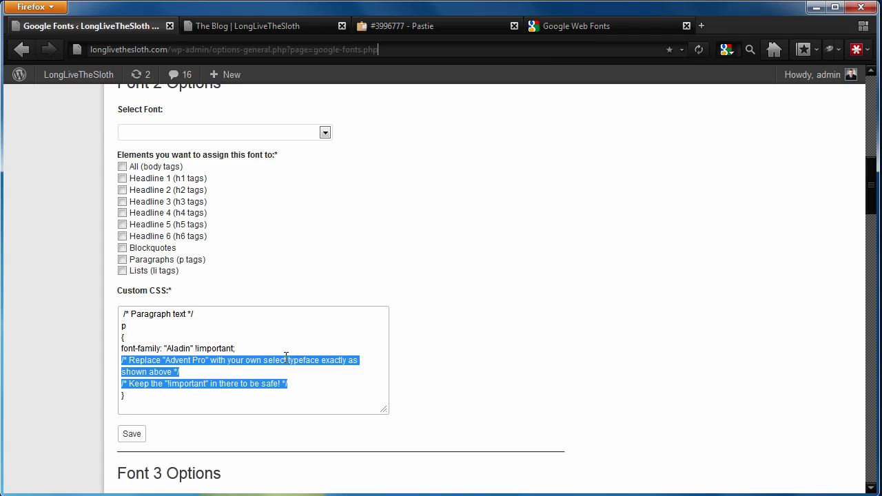
key("BackSpace")
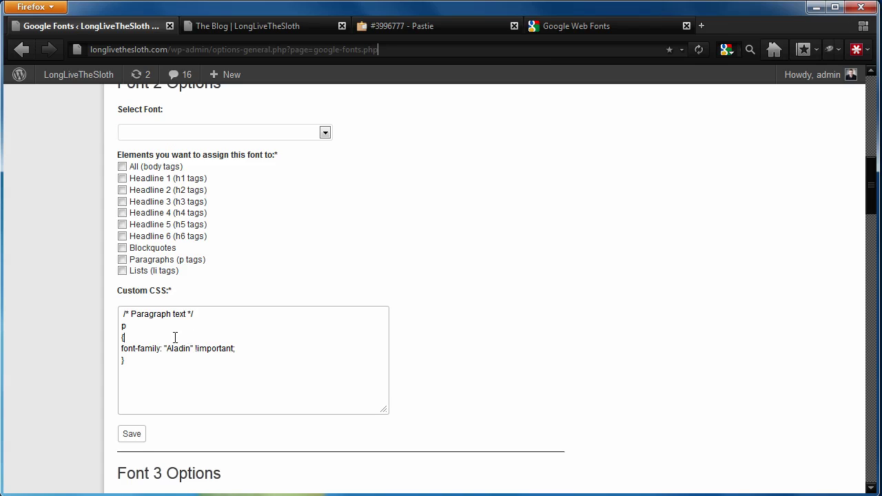
left_click(206, 348)
Select Actor as Font 2, set its CSS font-family to "Actor", and save the Font 2 options
left_click(205, 134)
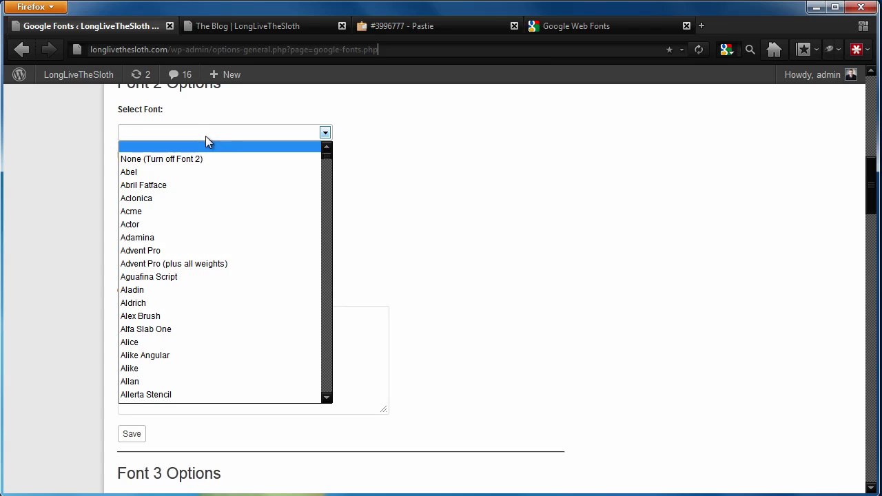
left_click(183, 225)
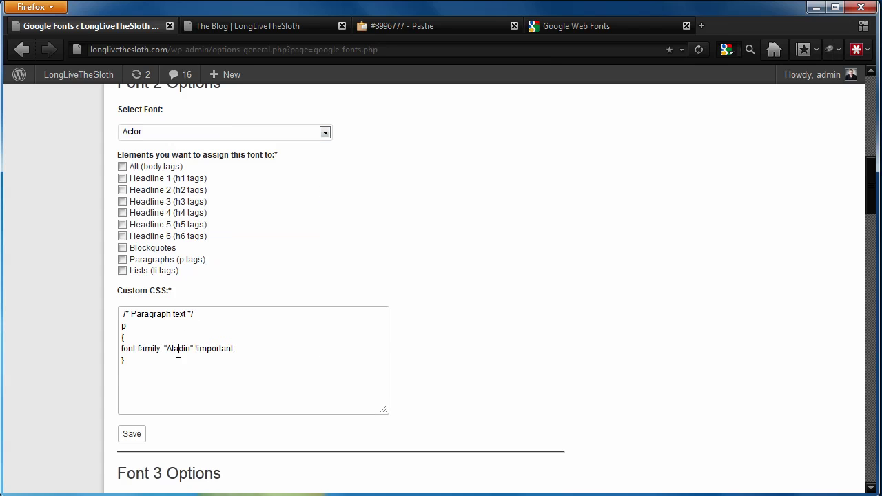
double_click(177, 348)
type("Actor")
left_click(132, 434)
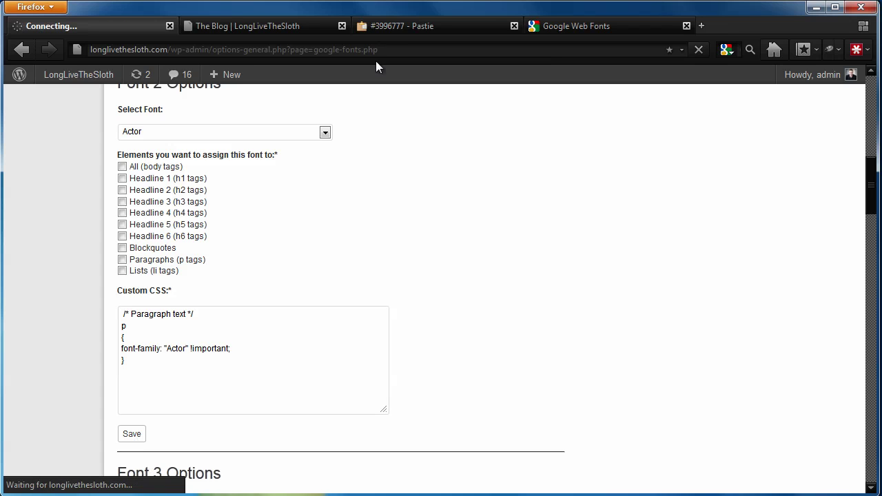
Reload the blog page and check the font of the first post's paragraph text
left_click(306, 28)
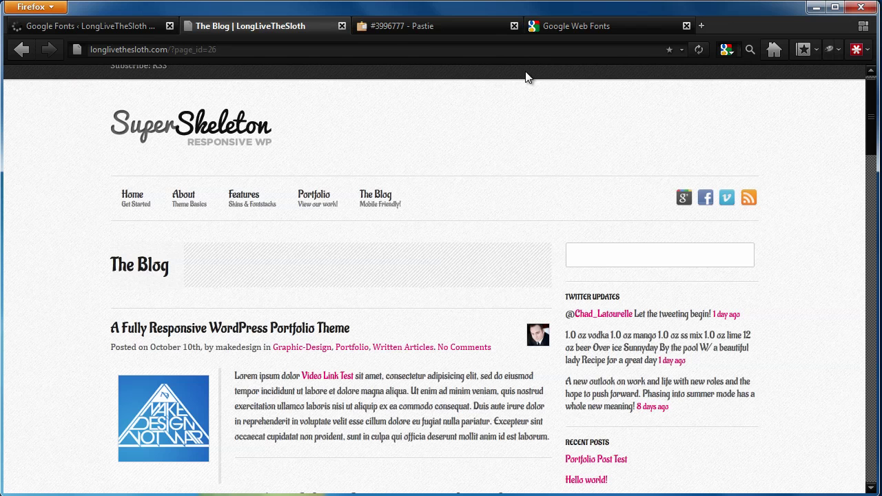
left_click(700, 49)
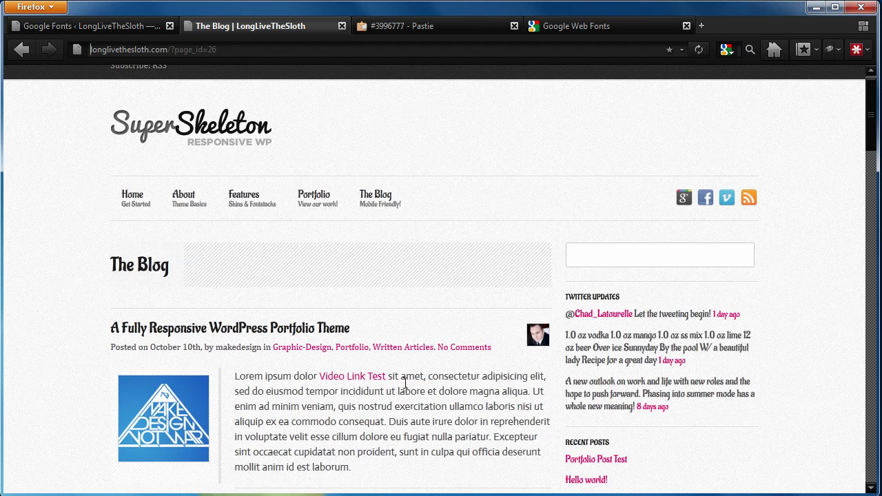
left_click_drag(273, 377, 399, 455)
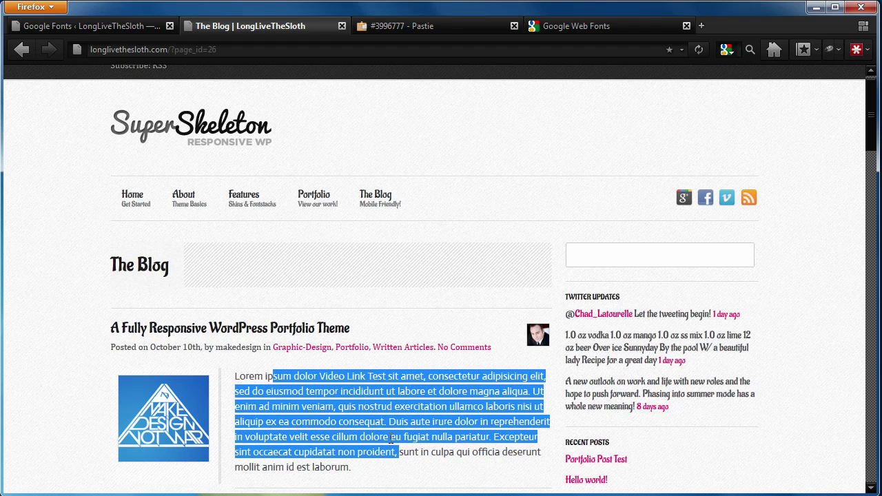
left_click(391, 439)
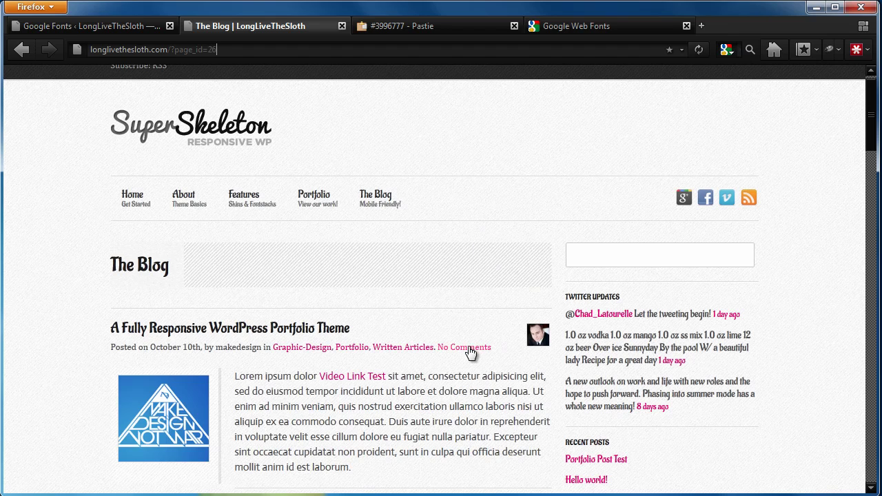
Inspect the Features navigation item with Firebug, examining its parent list's class and the strong and span tags inside the link
right_click(224, 329)
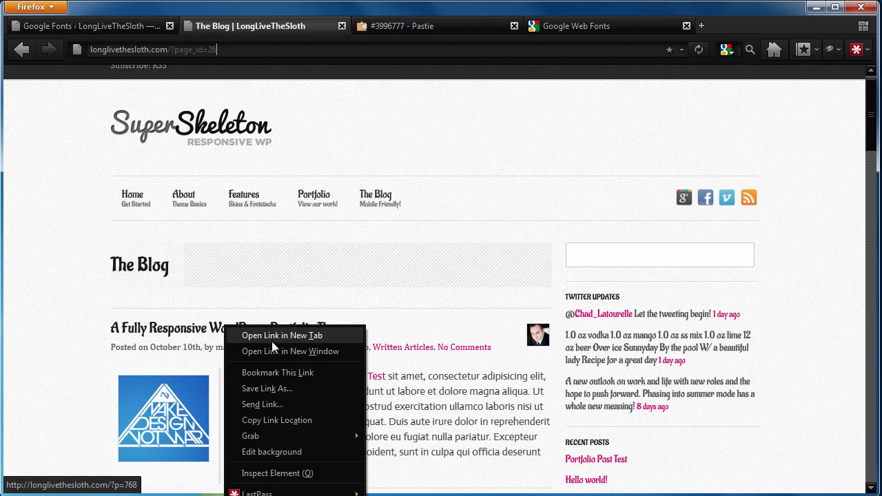
left_click(434, 277)
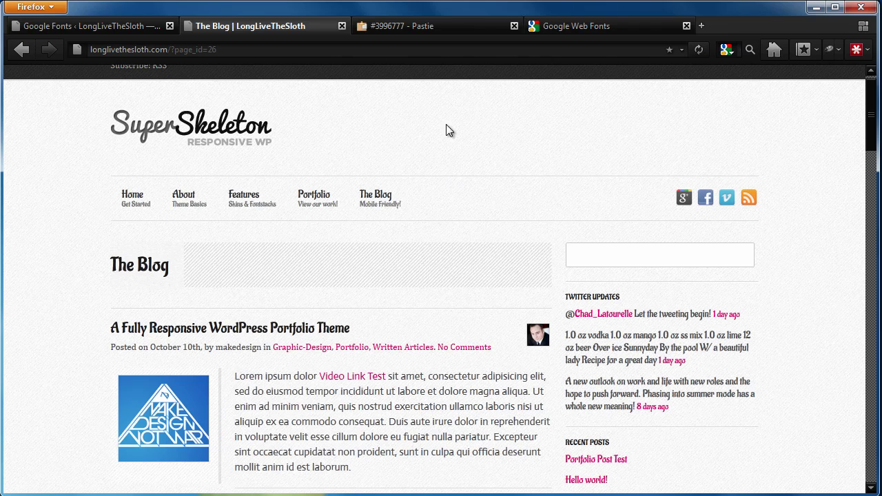
right_click(252, 191)
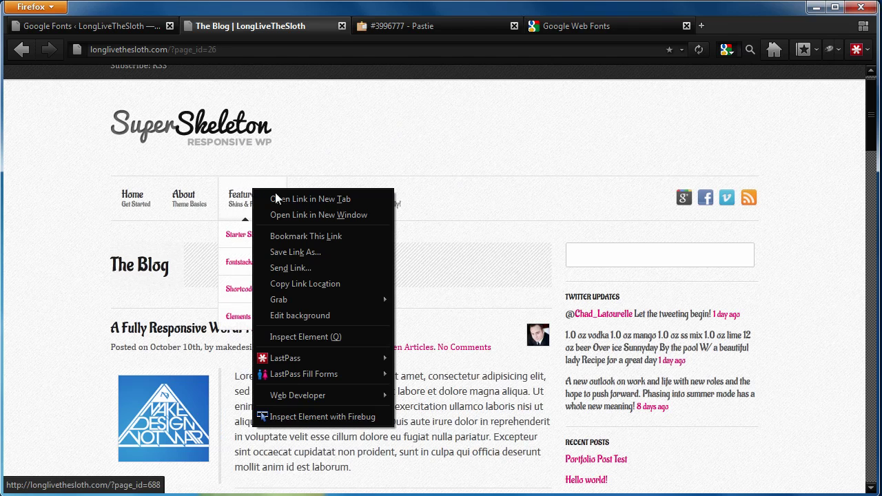
left_click(307, 415)
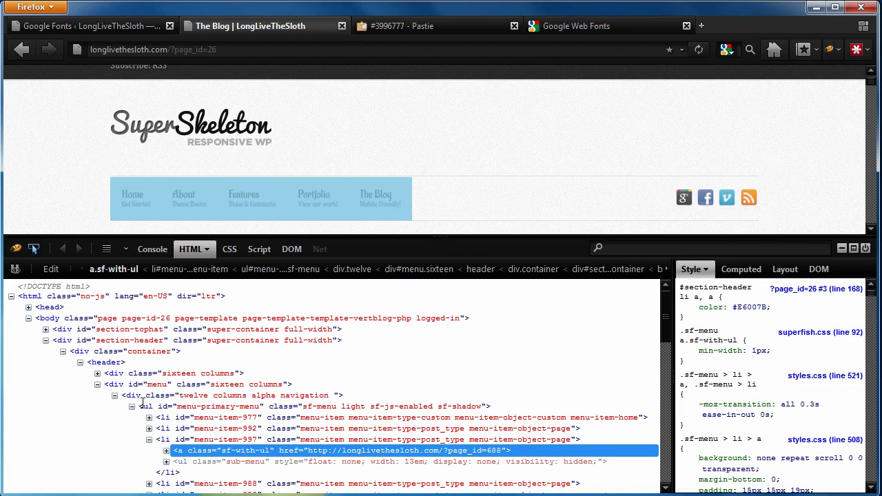
left_click(234, 451)
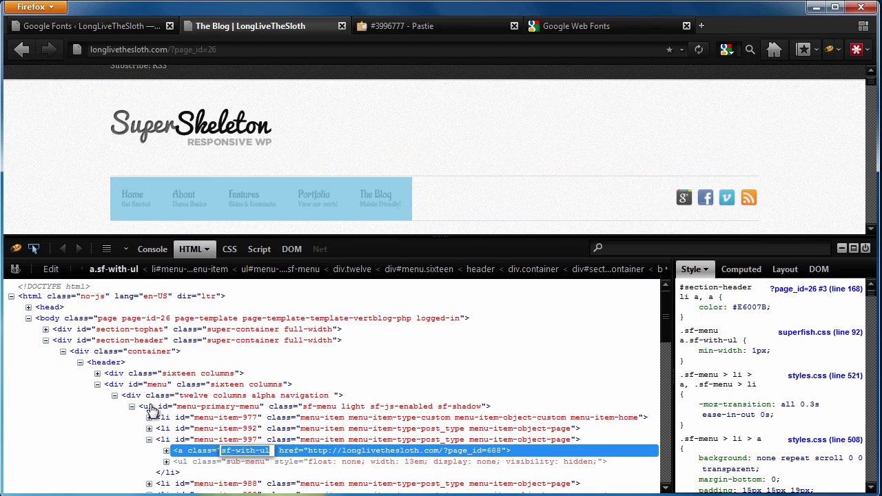
left_click(152, 409)
left_click(306, 407)
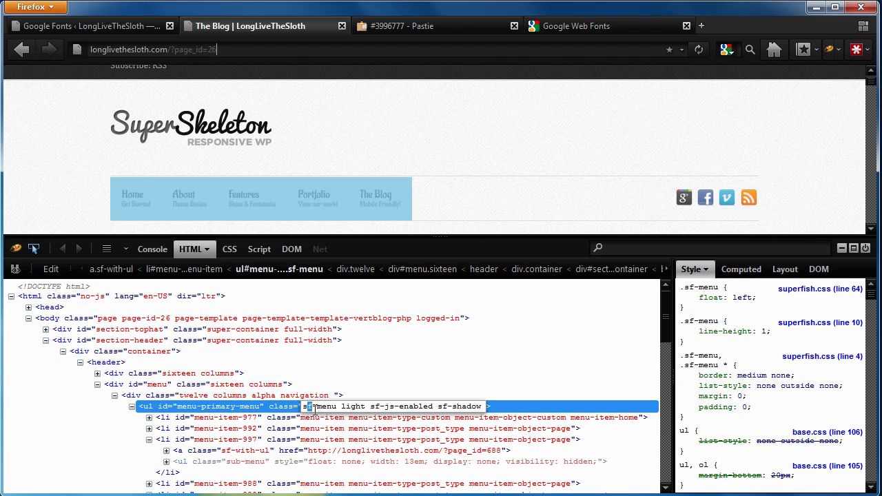
key("Escape")
left_click(166, 451)
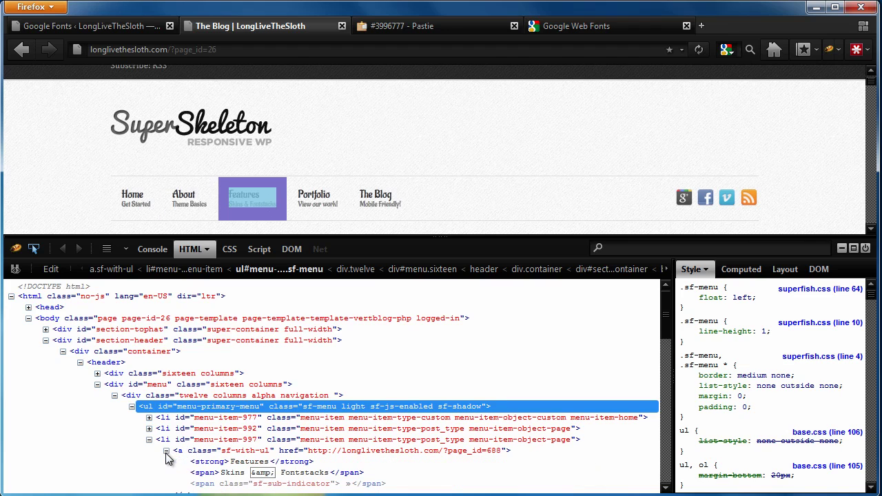
left_click(203, 462)
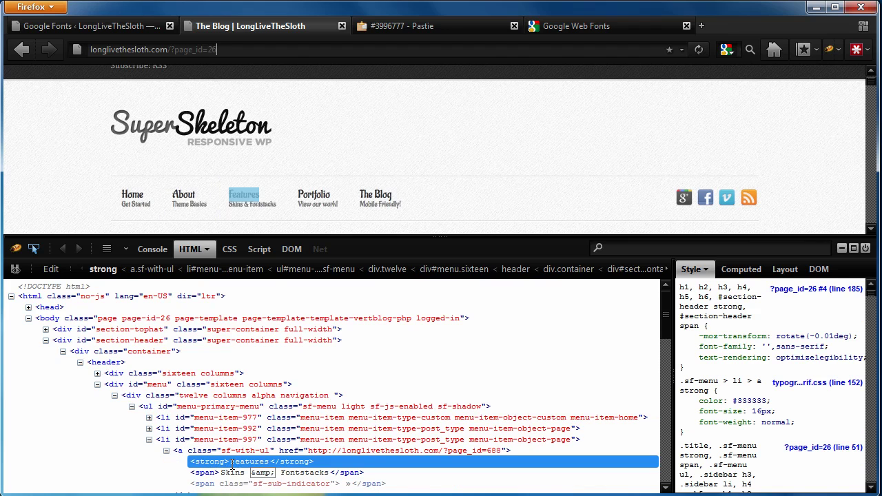
Copy the "Navigation top and bottom text" comment with its .sf-menu strong and .sf-menu span selectors from the Pastie page into Font 3's Custom CSS
left_click(455, 24)
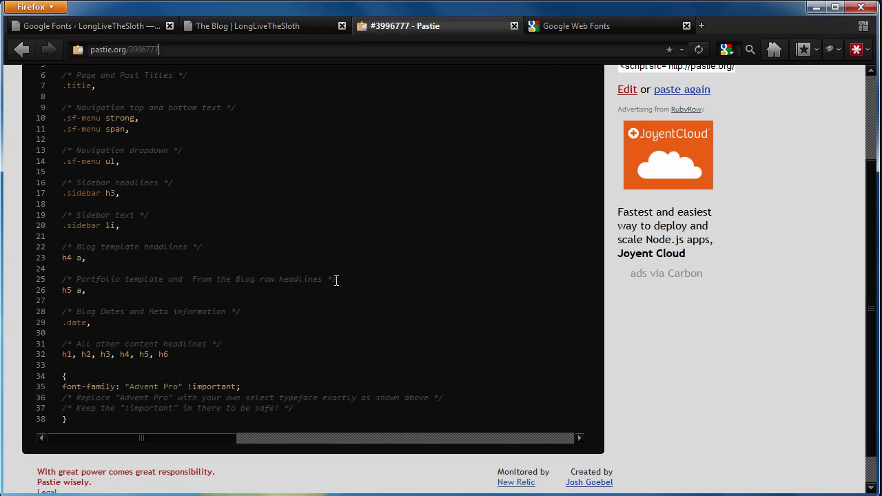
scroll(198, 162, "up", 3)
left_click_drag(183, 211, 66, 192)
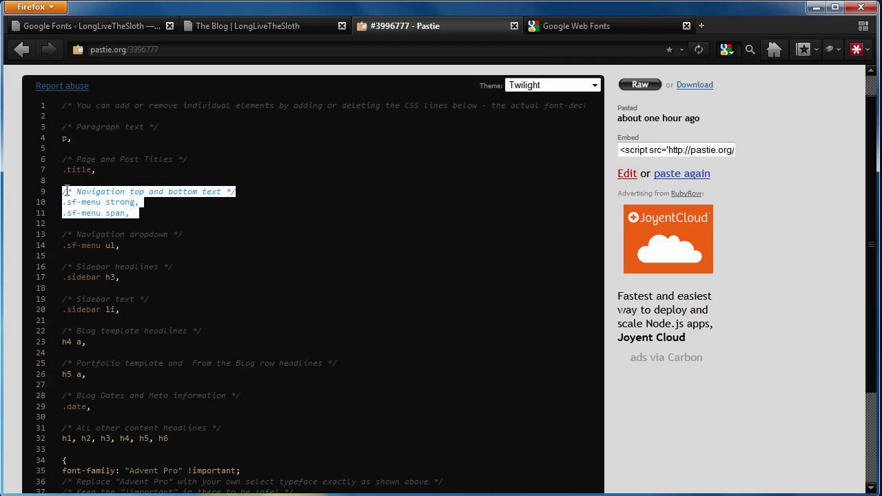
left_click(95, 28)
key("F12")
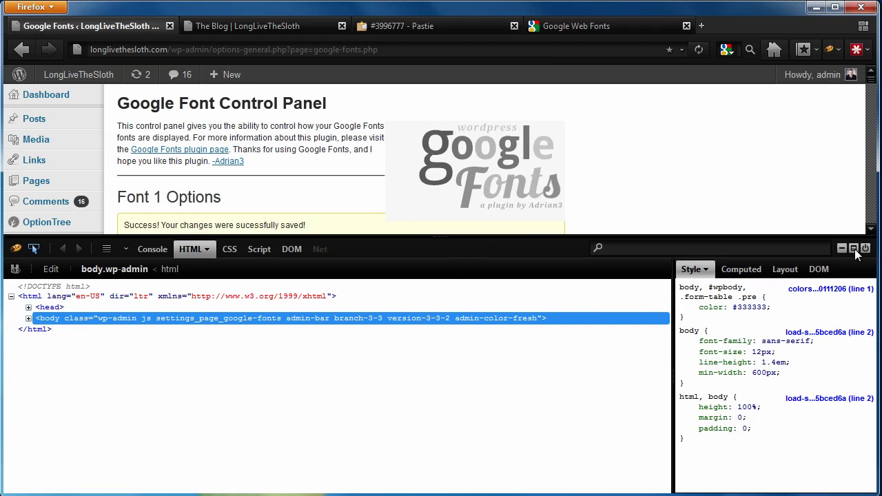
left_click(866, 249)
scroll(656, 265, "down", 15)
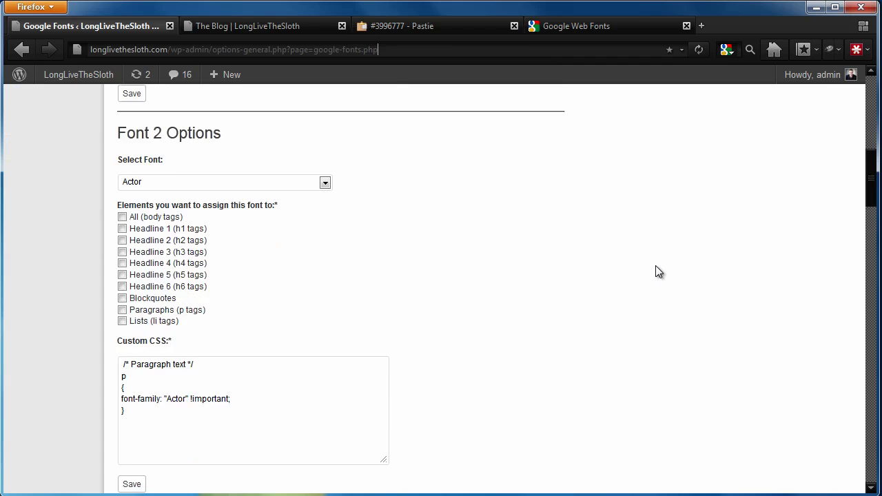
scroll(656, 266, "down", 5)
left_click(213, 340)
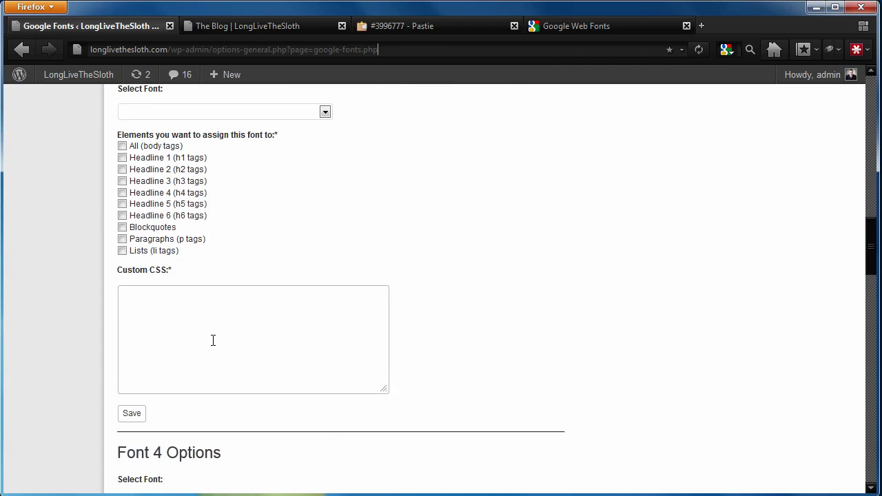
key("ctrl+v")
Copy Font 2's braced font-family rule and paste it below .sf-menu span in Font 3's Custom CSS, replacing the trailing comma
scroll(246, 265, "up", 5)
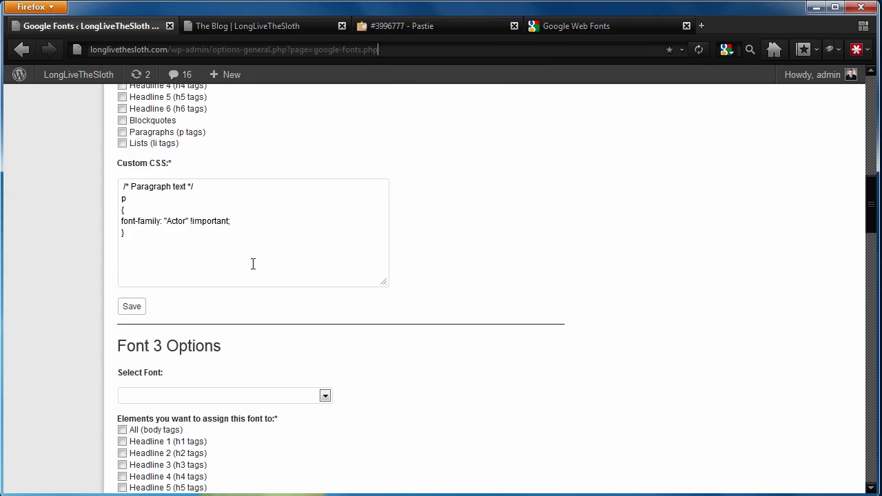
left_click_drag(218, 235, 122, 204)
key("ctrl+c")
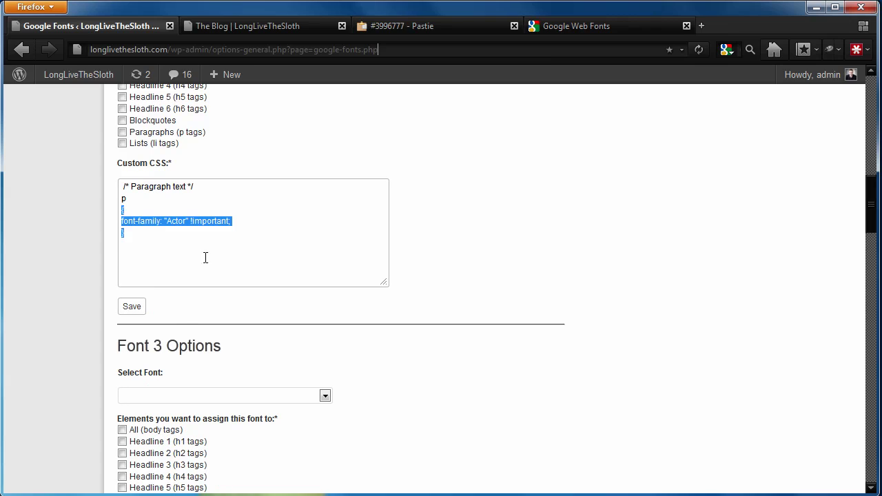
scroll(206, 257, "down", 5)
left_click(205, 326)
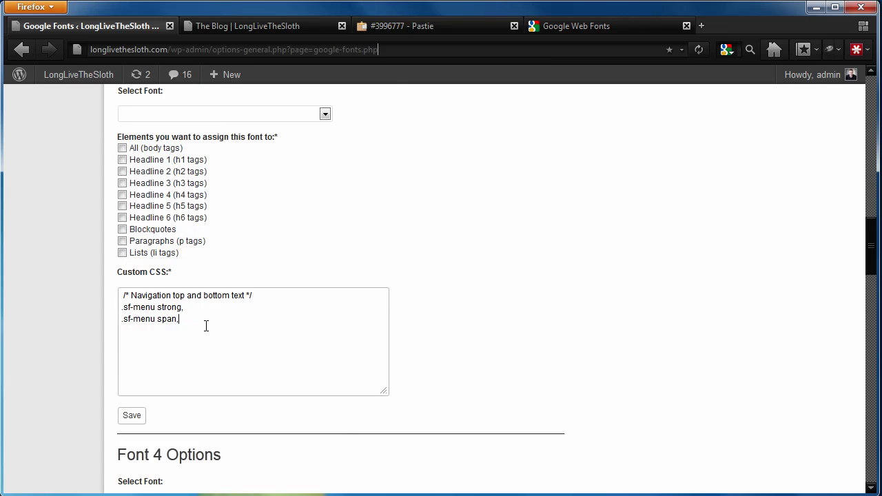
key("ctrl+v")
Select Allura as Font 3, set its CSS font-family to "Allura", and save the Font 3 options
left_click(188, 114)
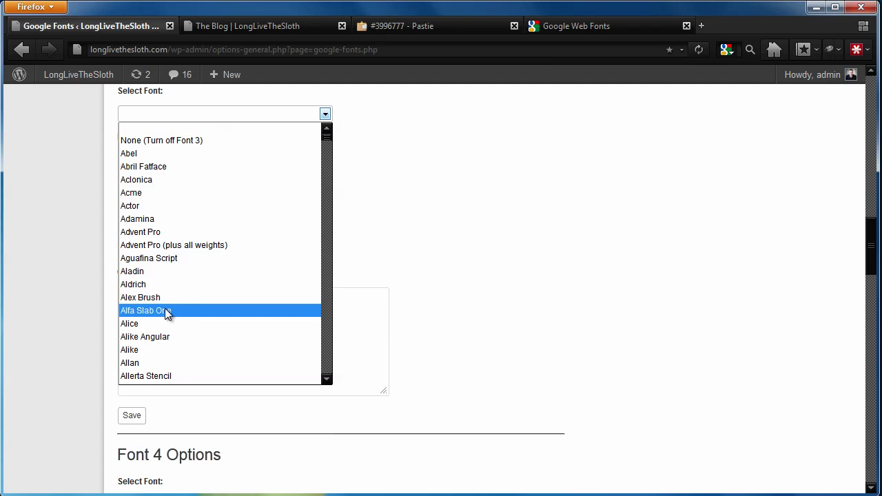
scroll(170, 318, "down", 2)
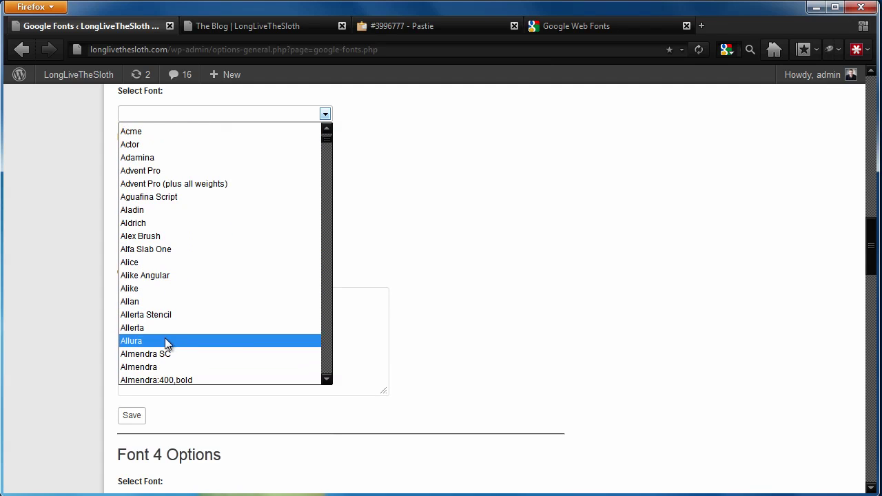
left_click(165, 339)
double_click(171, 340)
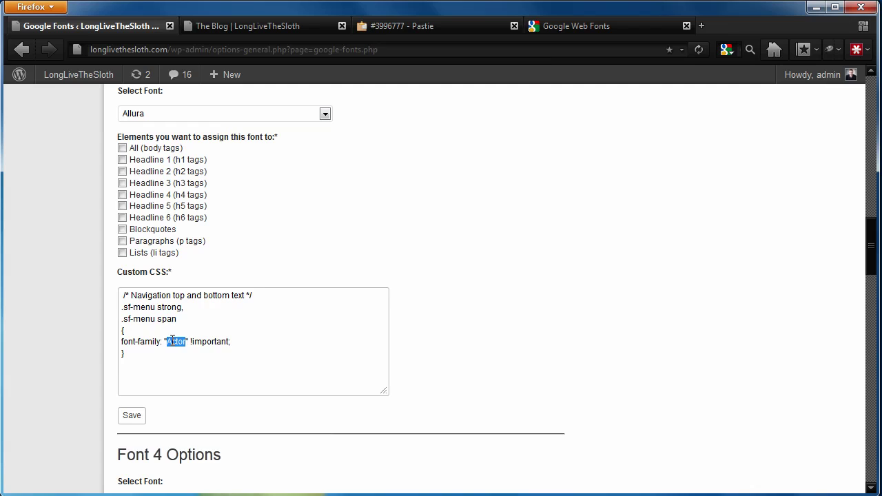
type("Allura")
key("BackSpace")
left_click(141, 418)
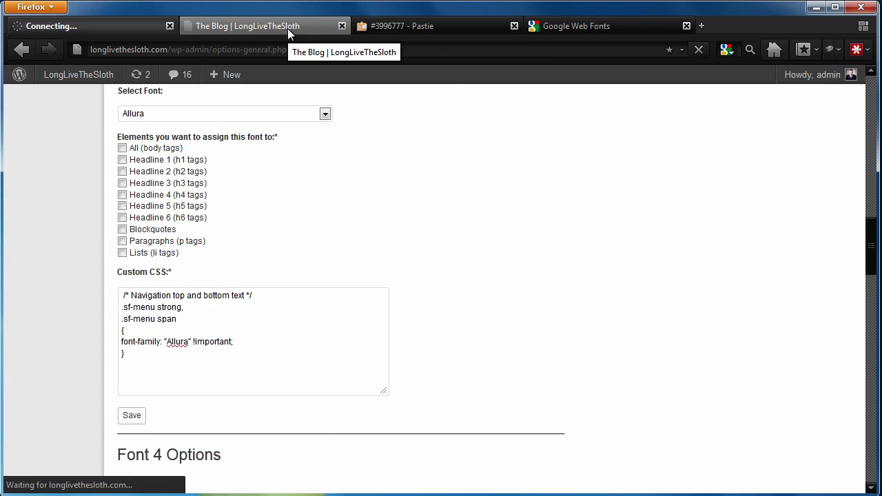
Review the saved Font 3 options and the .sf-menu selectors in its Custom CSS
scroll(365, 358, "down", 5)
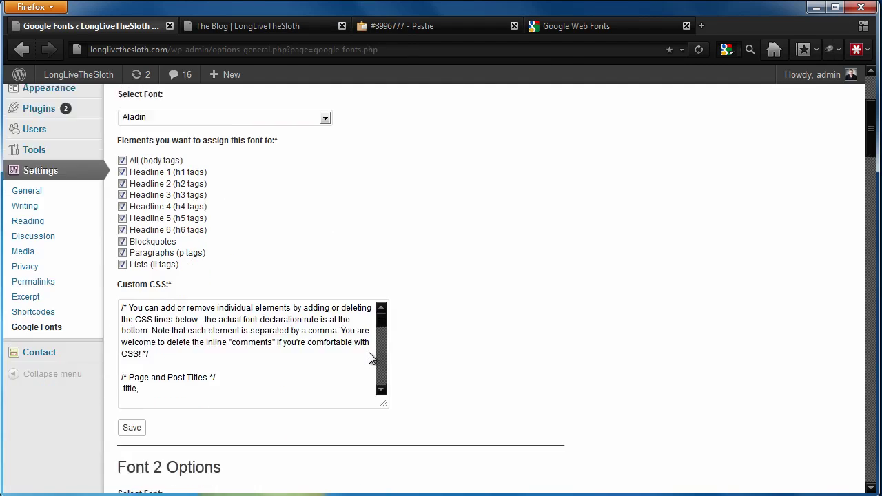
scroll(368, 357, "down", 10)
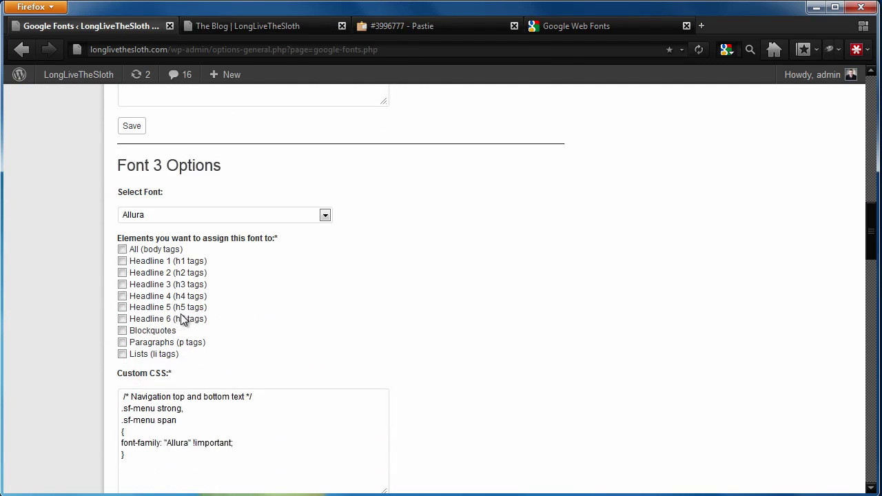
scroll(183, 319, "down", 1)
left_click_drag(177, 403, 122, 391)
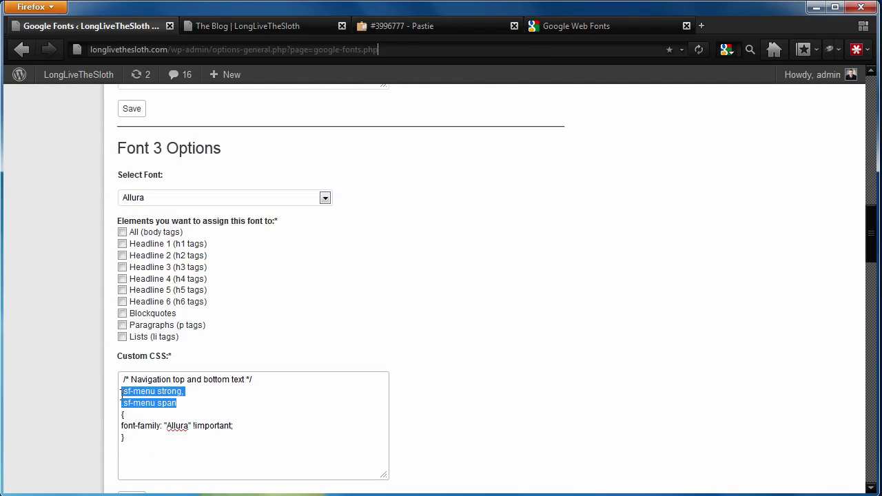
left_click(290, 338)
Reload the blog page to check the font of the navigation menu text
left_click(277, 25)
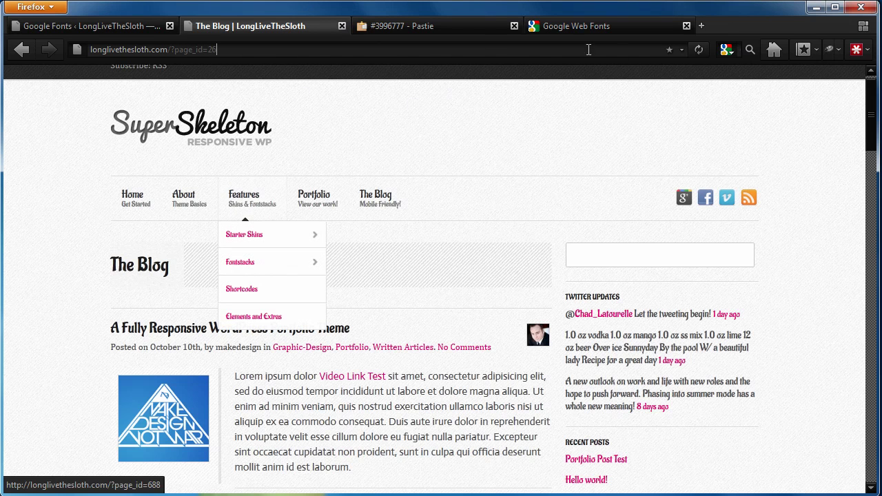
left_click(697, 51)
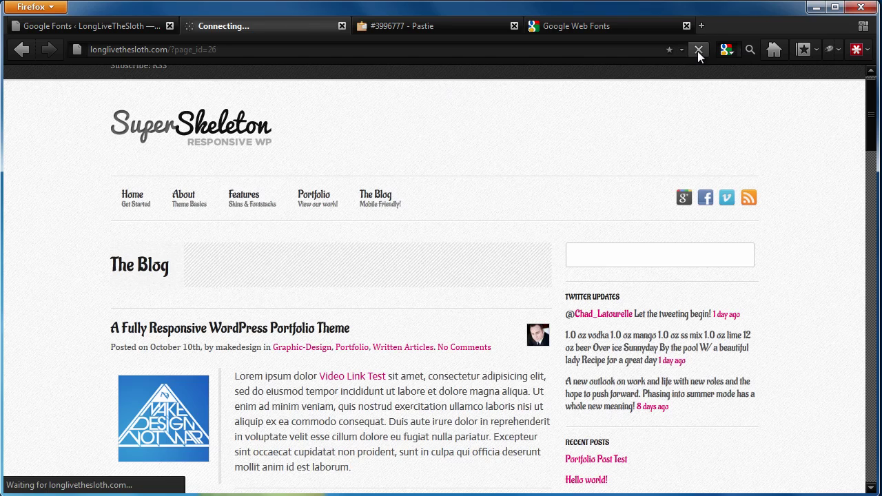